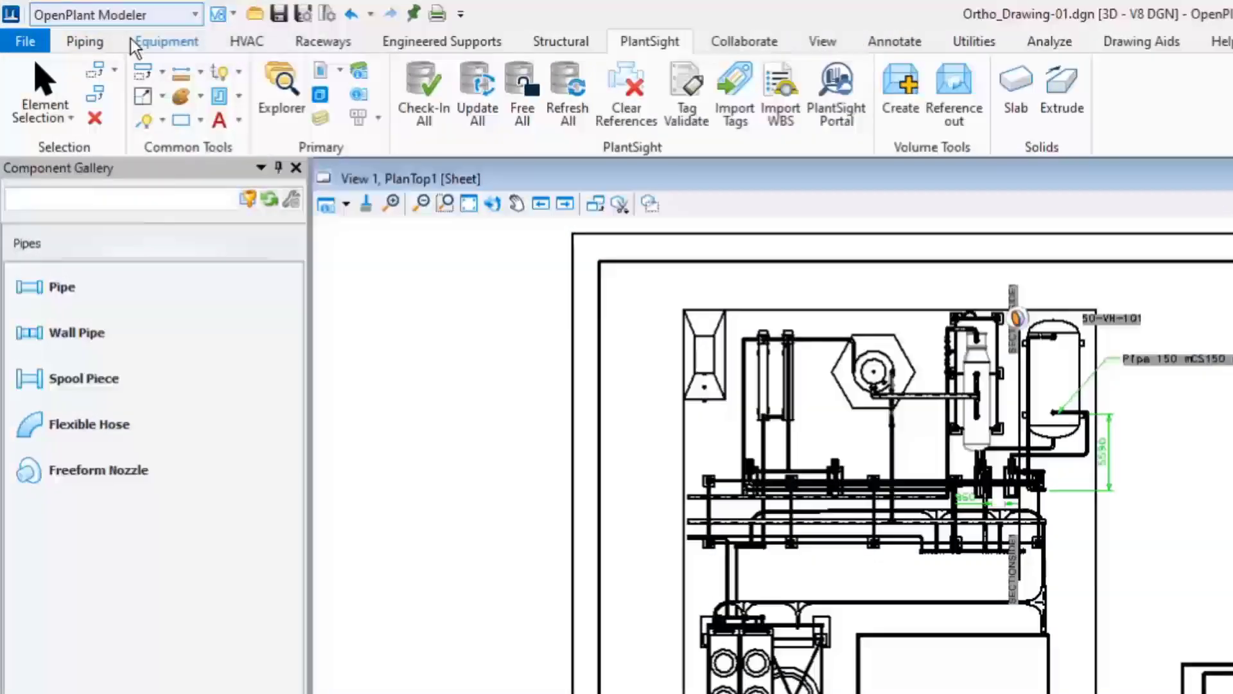
Go to the Piping tools and pull down the Reports list.
click(85, 42)
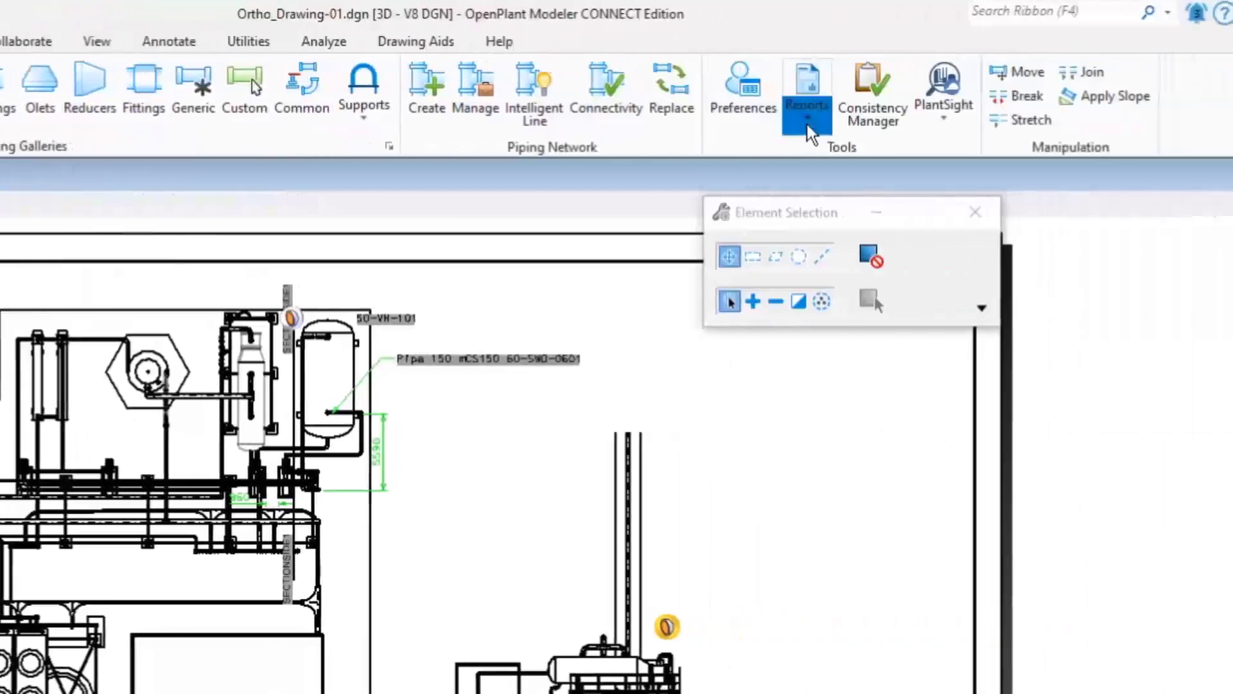
click(803, 115)
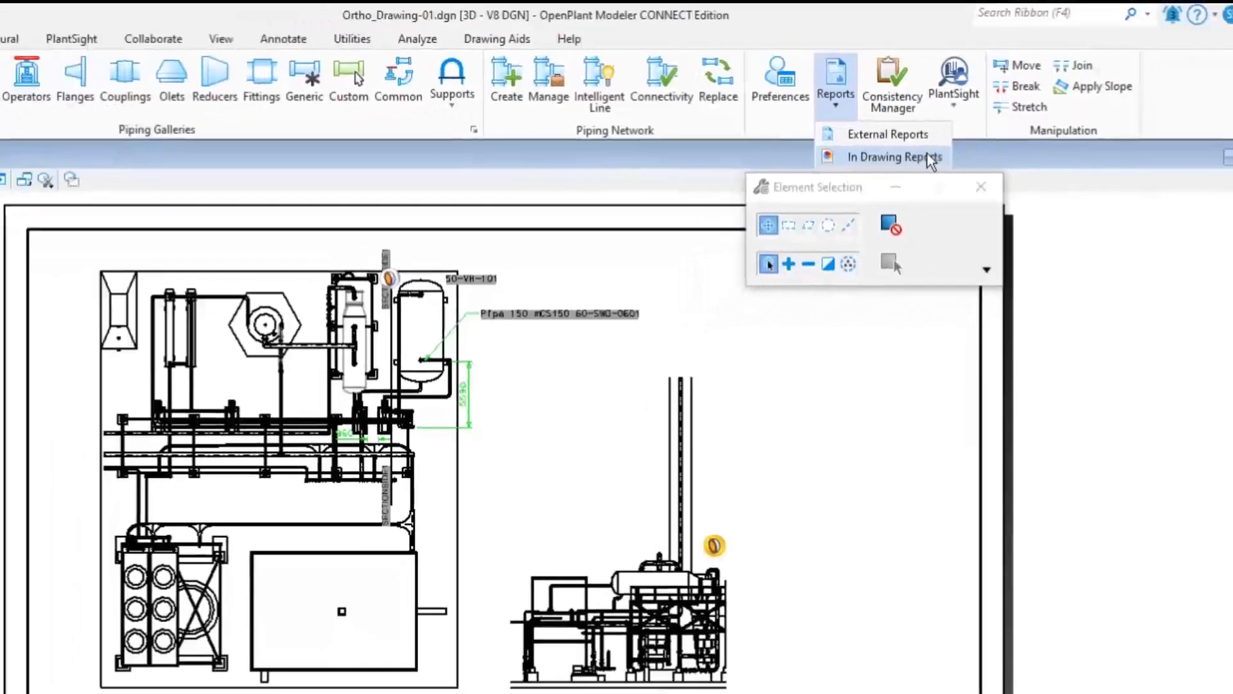
Preview the Equipment report's 32 results in an enlarged window, then close the preview.
click(913, 182)
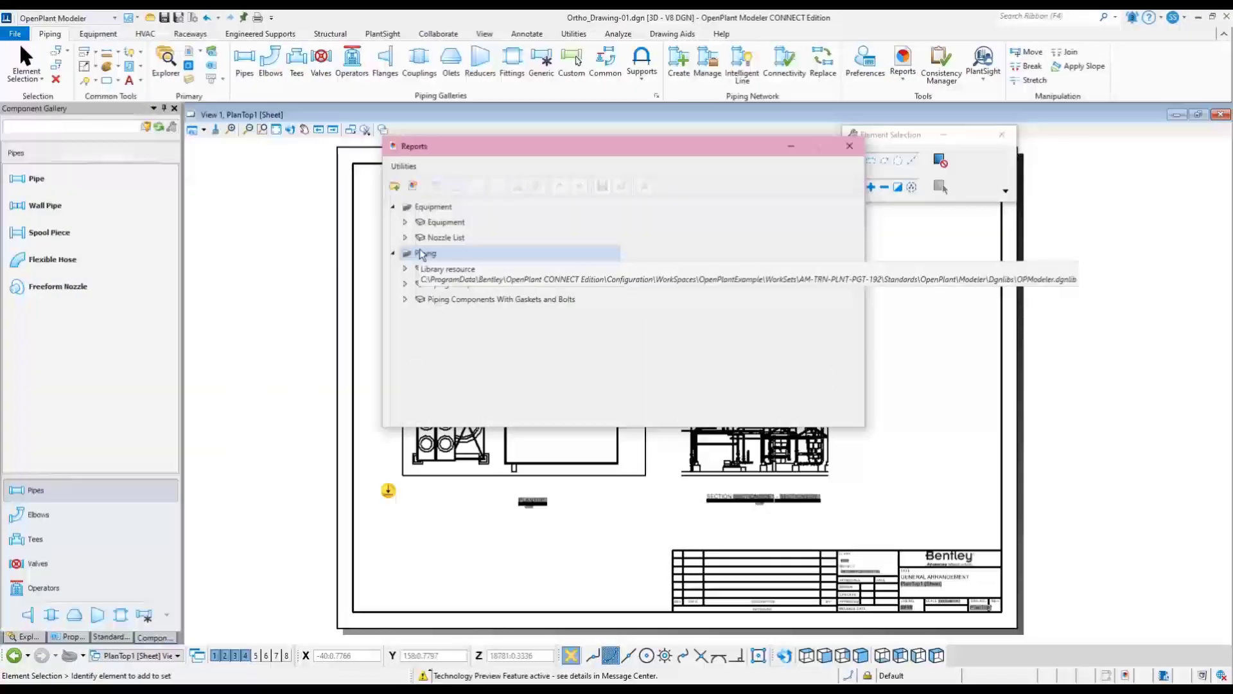
click(446, 223)
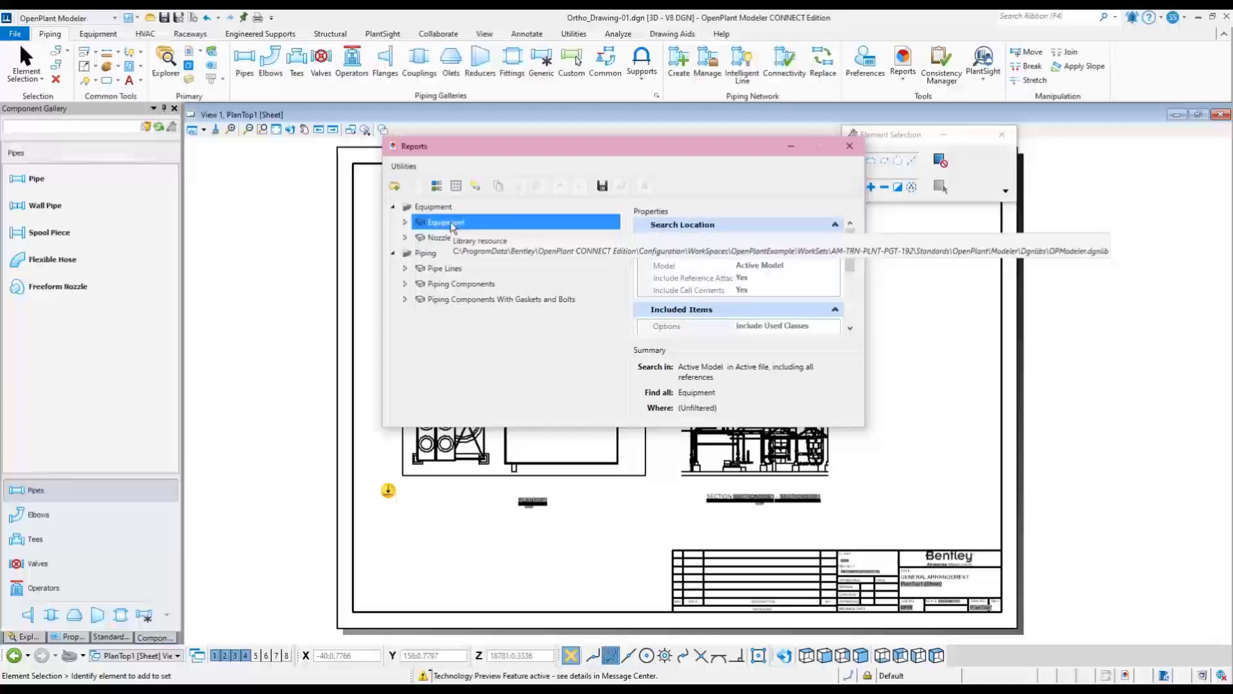
right_click(452, 225)
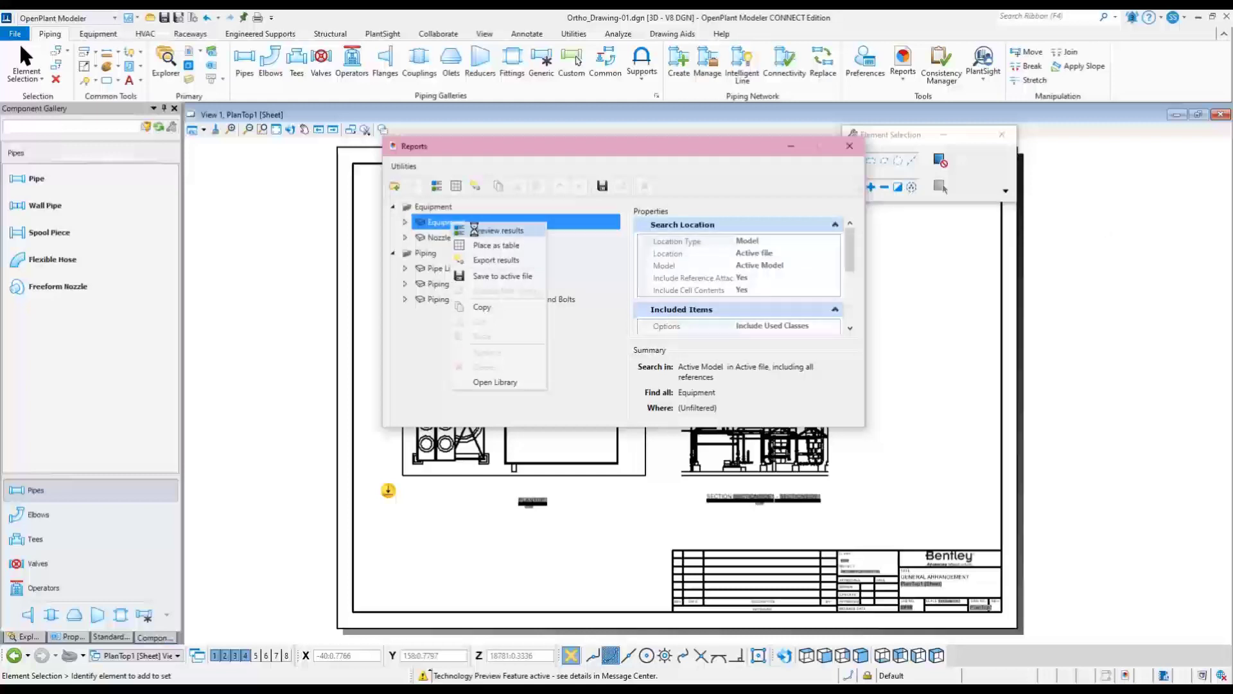
click(491, 231)
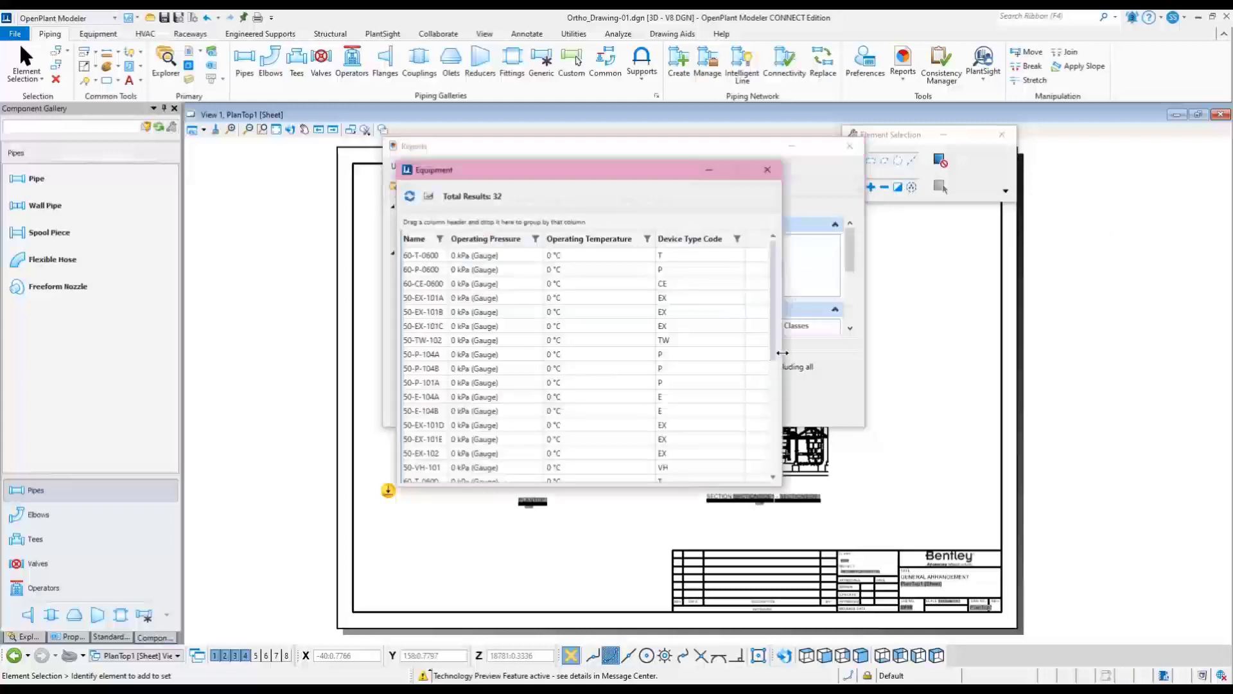
drag(782, 354, 867, 354)
drag(626, 487, 627, 564)
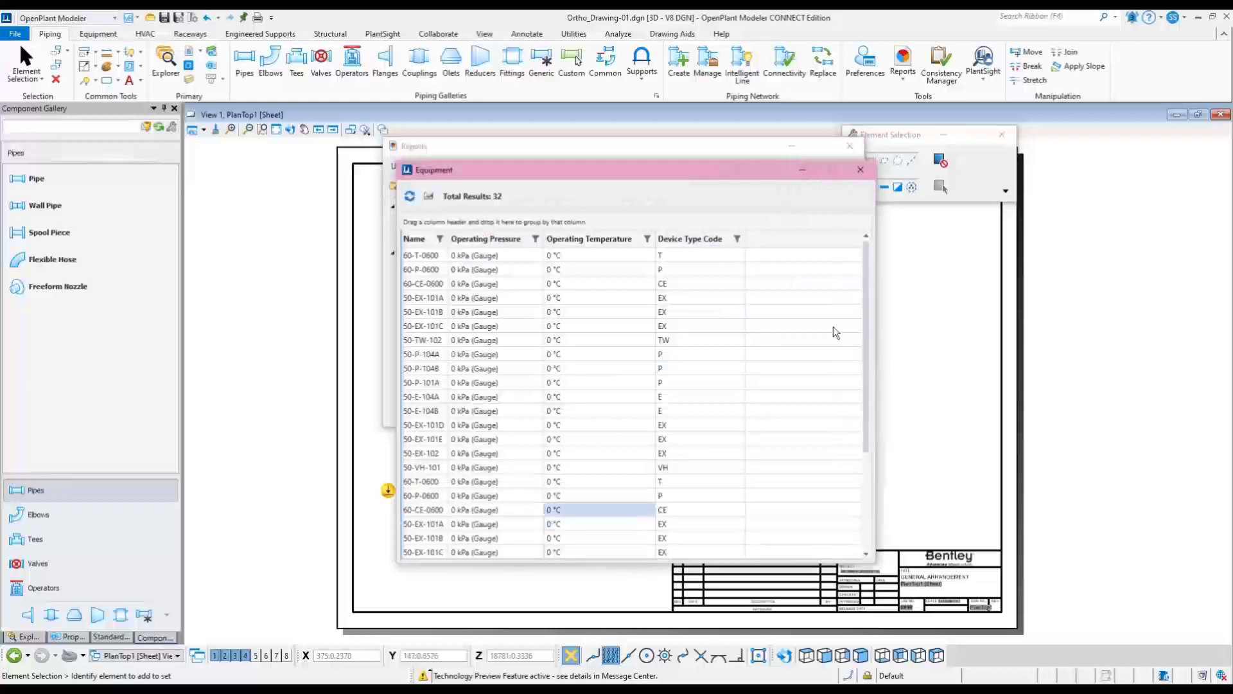
click(860, 170)
right_click(454, 223)
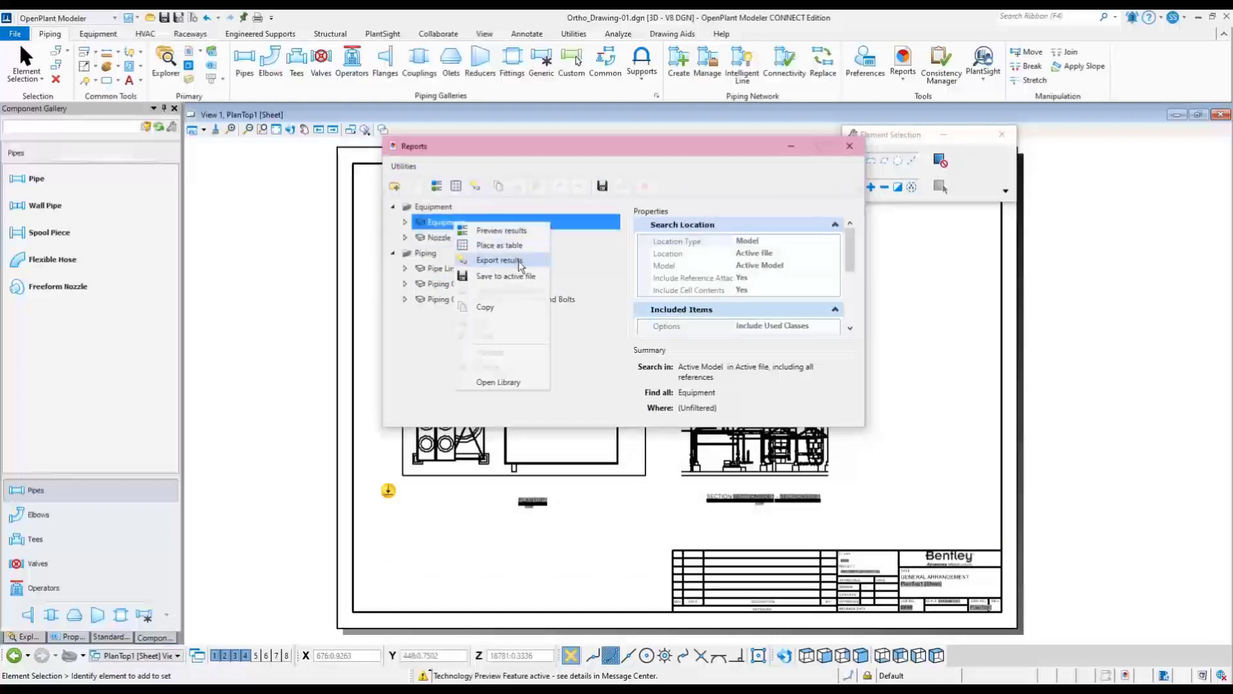
click(499, 260)
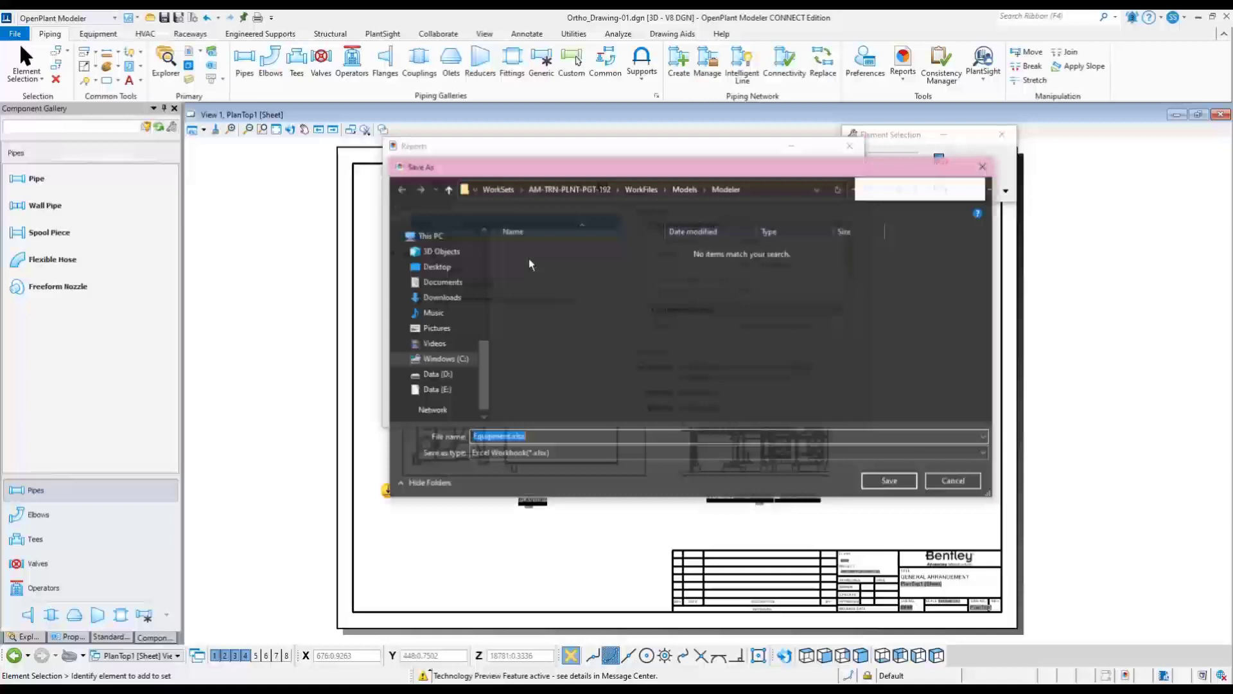
click(606, 454)
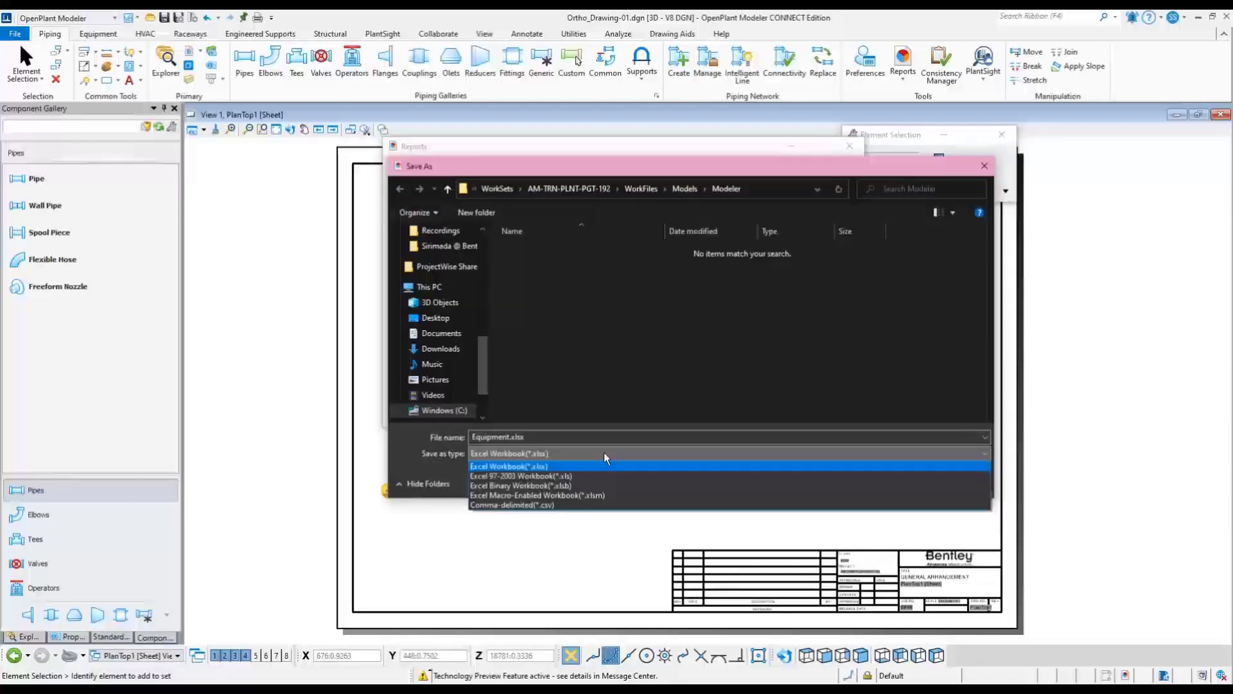
click(566, 505)
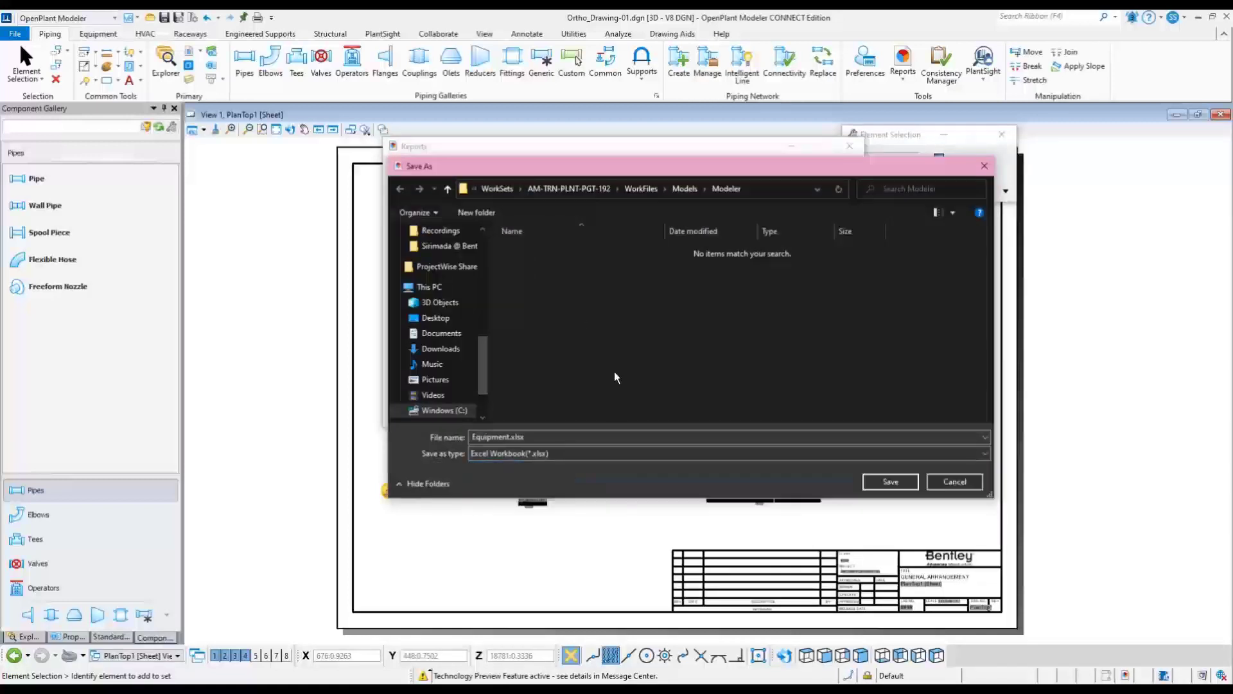
click(957, 487)
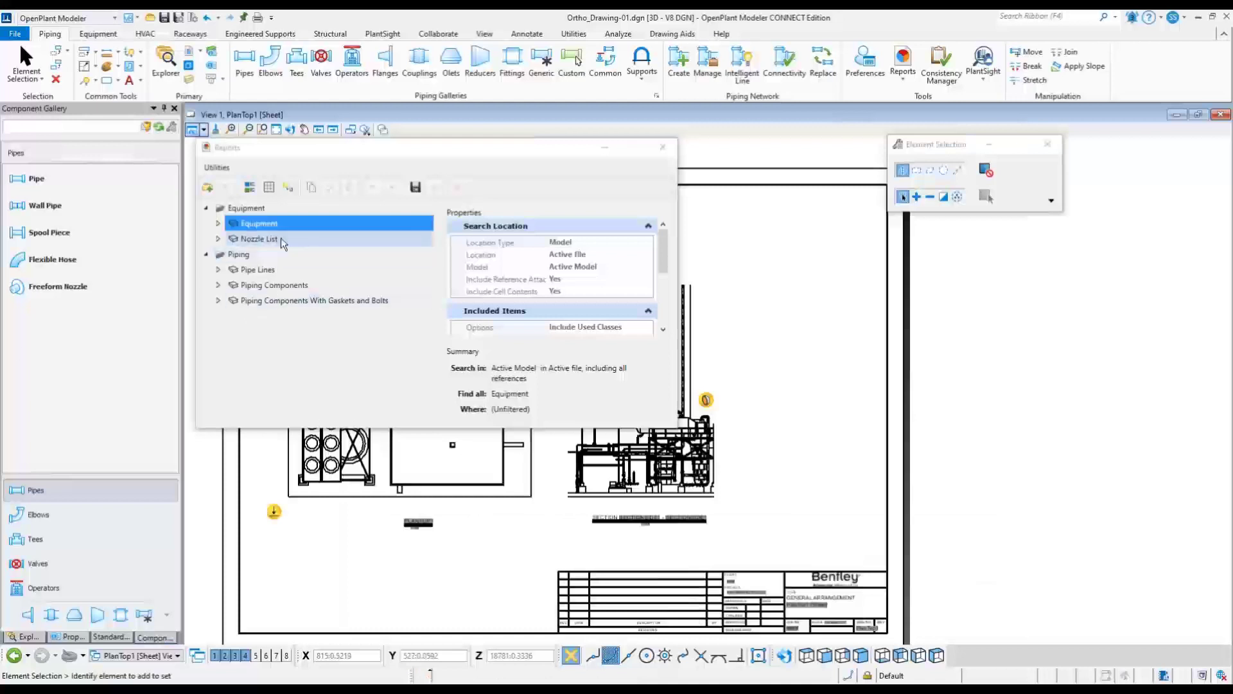
Place the Equipment report as a table in OPMOrtho_TitleText_Large style at the sheet's upper right.
right_click(305, 226)
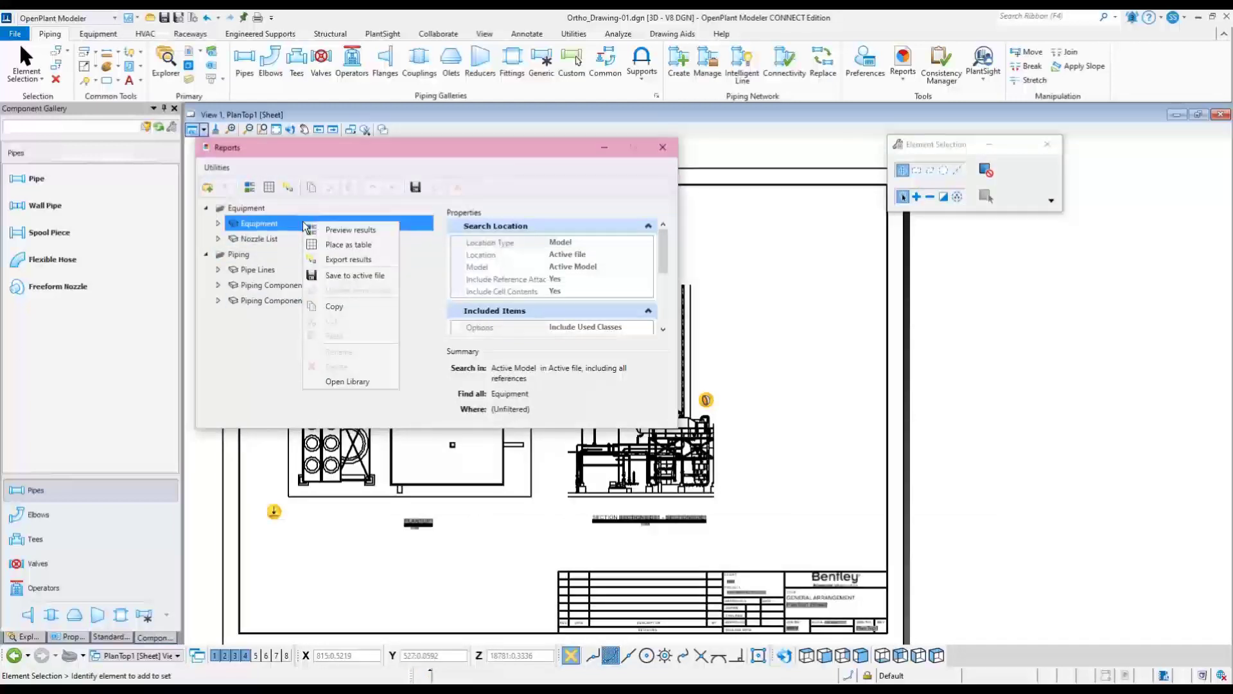
click(348, 244)
click(973, 172)
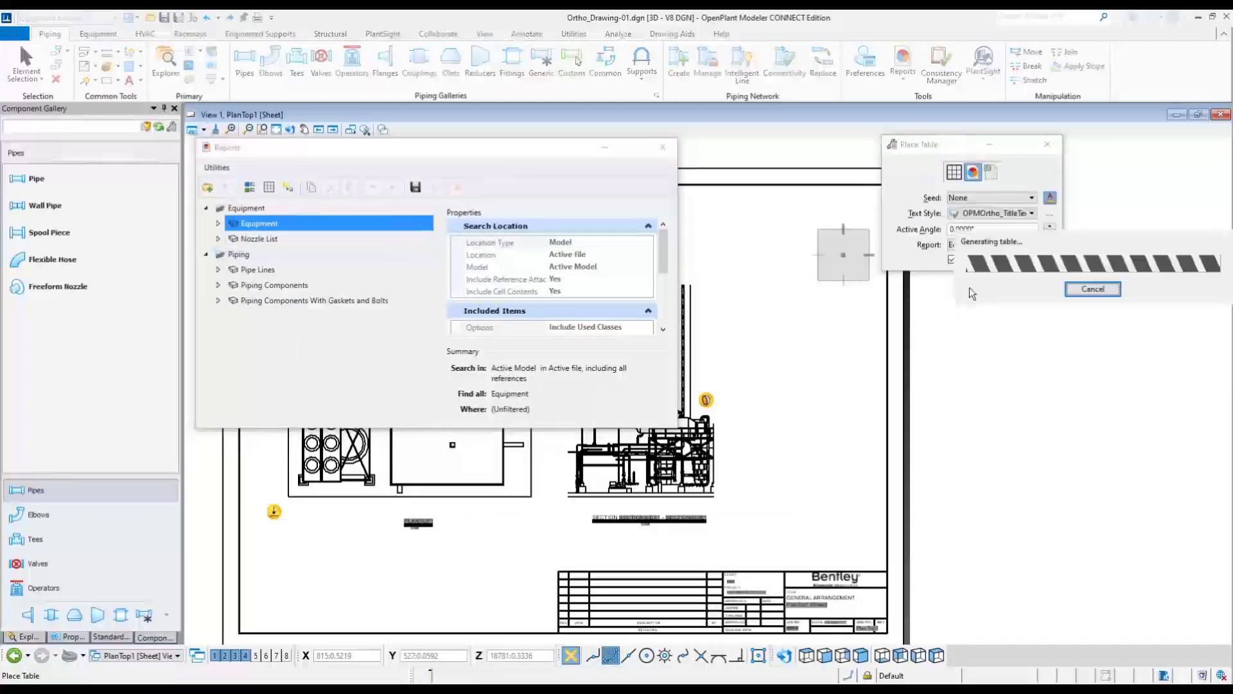
click(1032, 213)
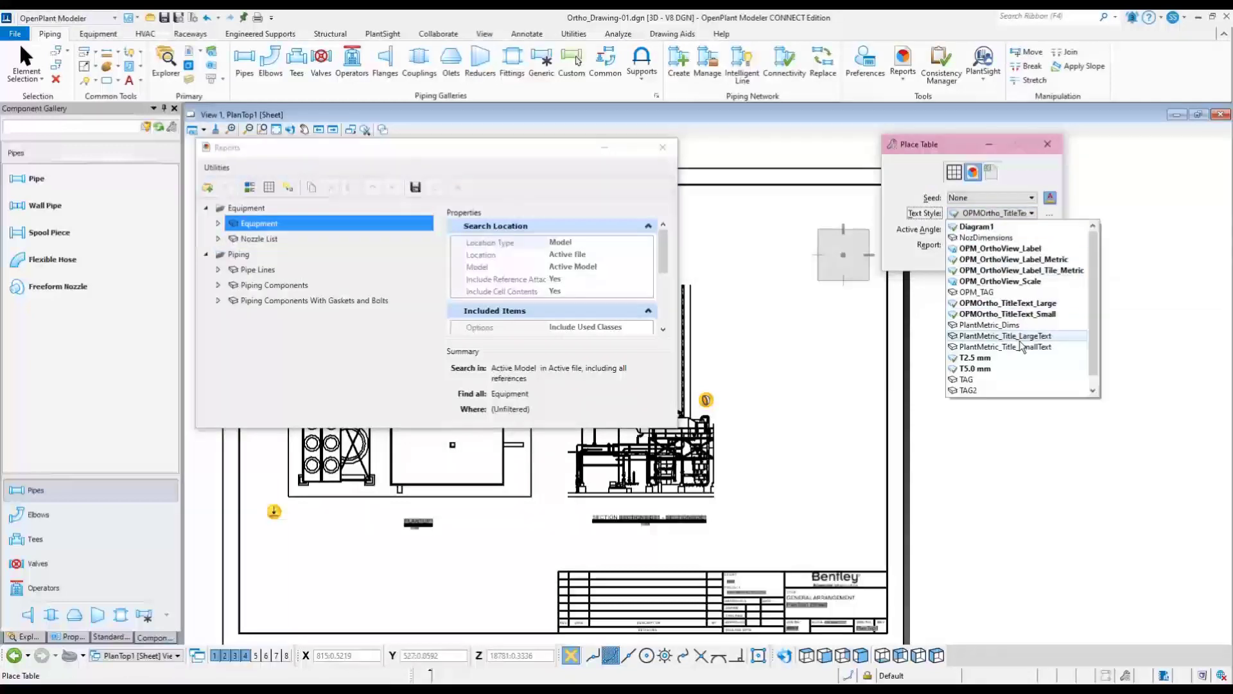
click(975, 358)
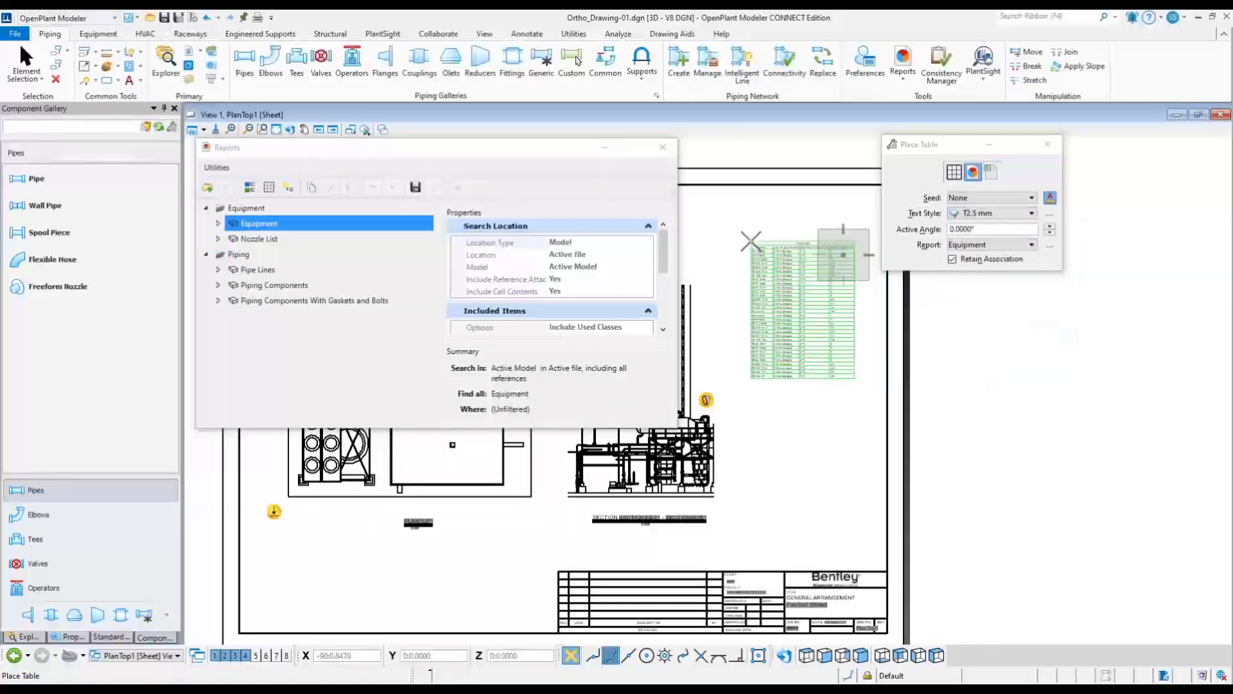
click(1031, 213)
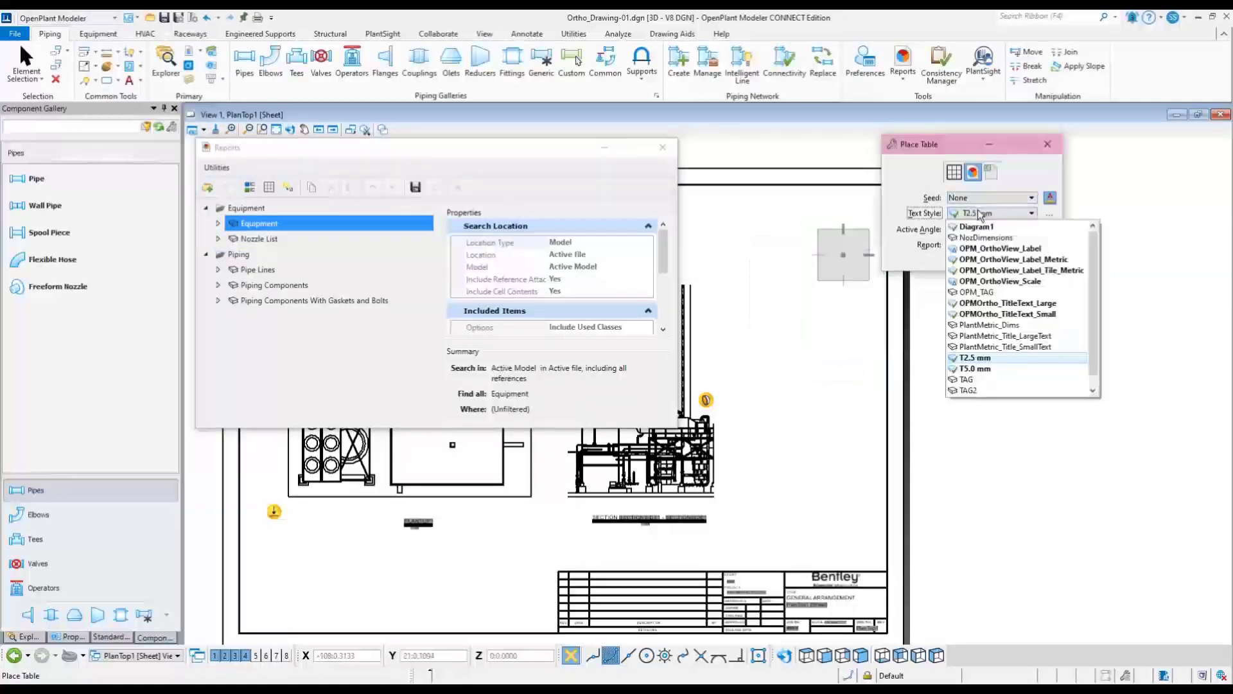
click(1008, 303)
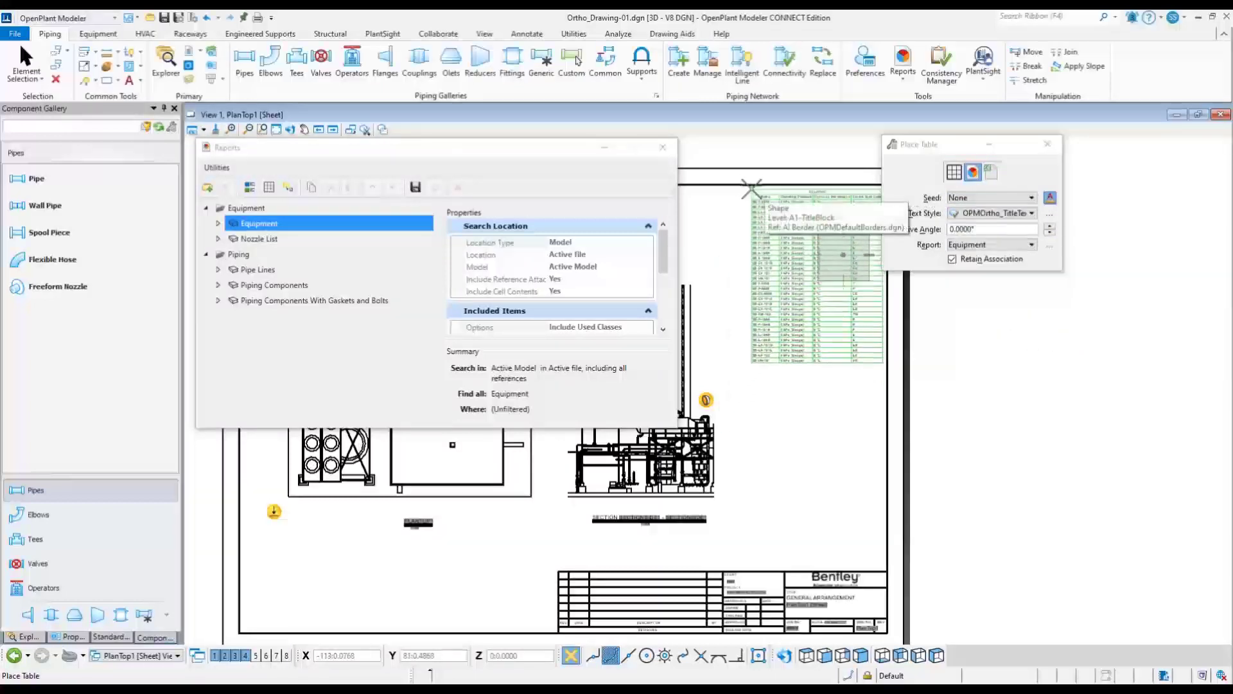
click(755, 189)
scroll(930, 345, up, 2)
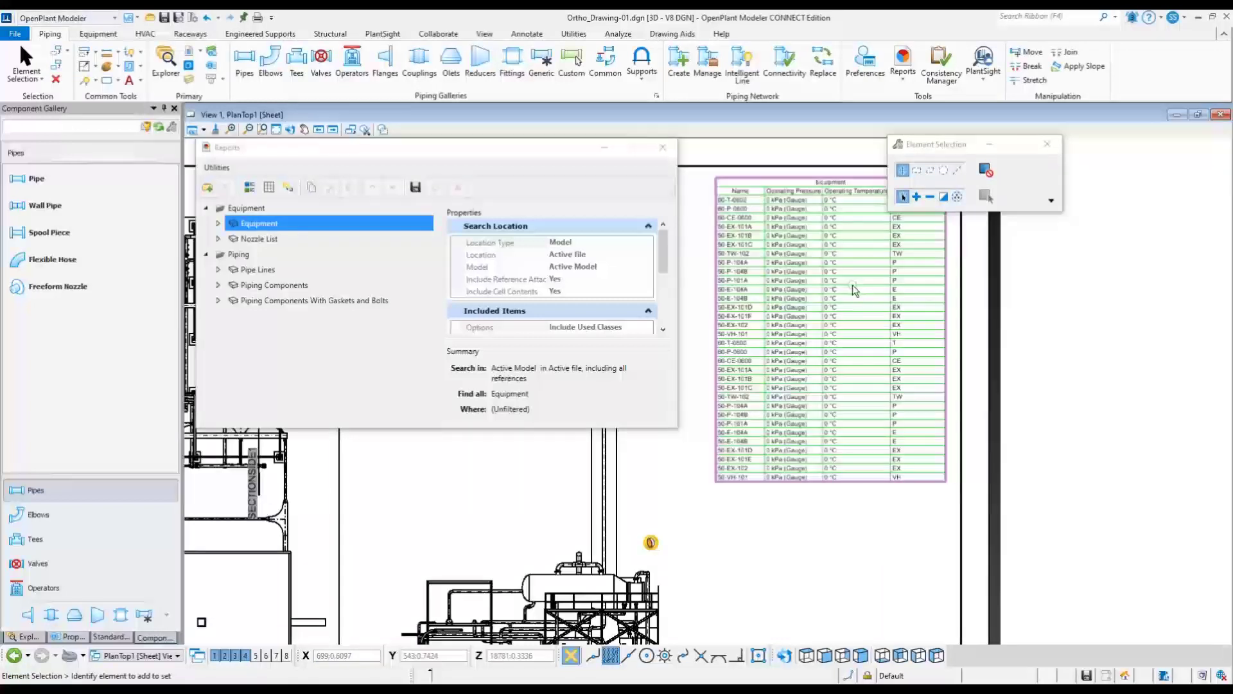
Resize a column of the placed Equipment table and refresh it from its data source.
click(723, 184)
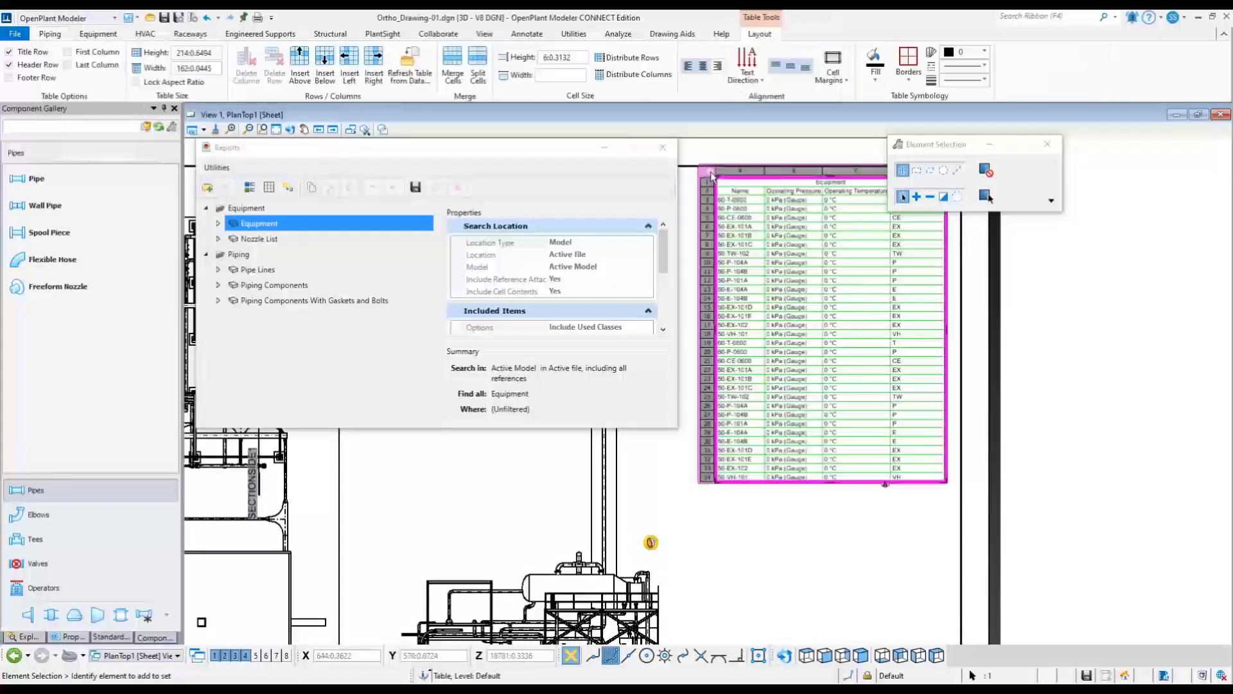
drag(906, 145, 994, 146)
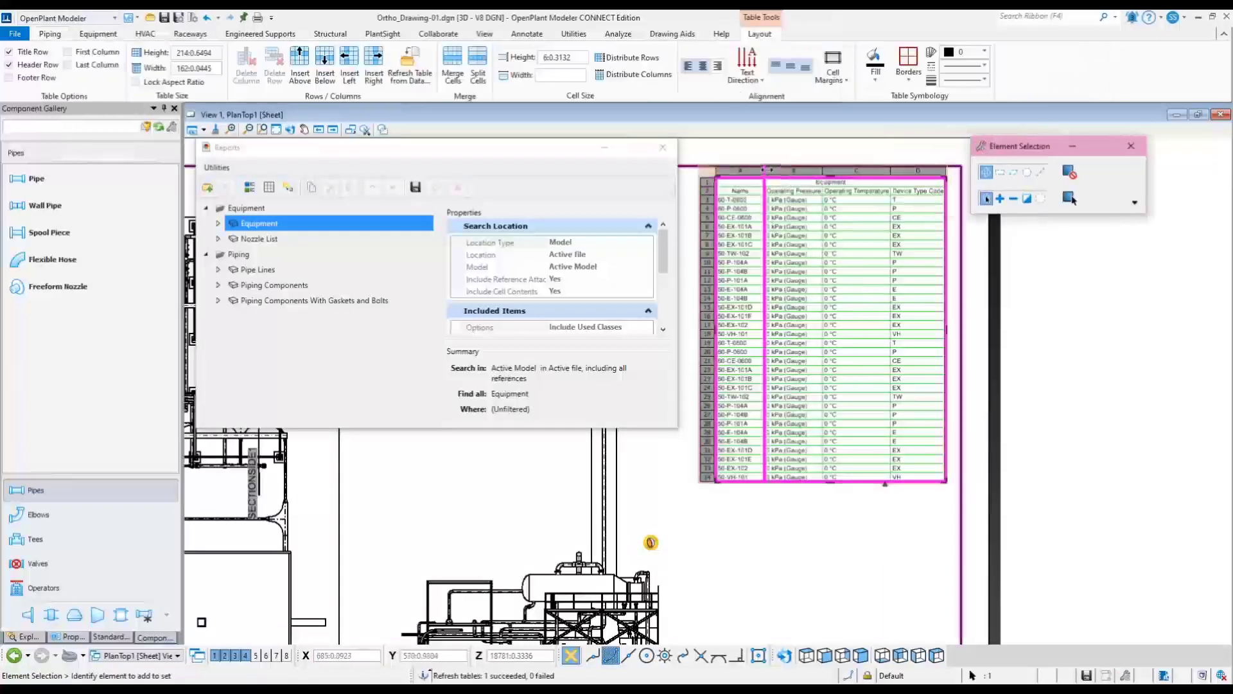
drag(916, 183, 718, 174)
click(709, 173)
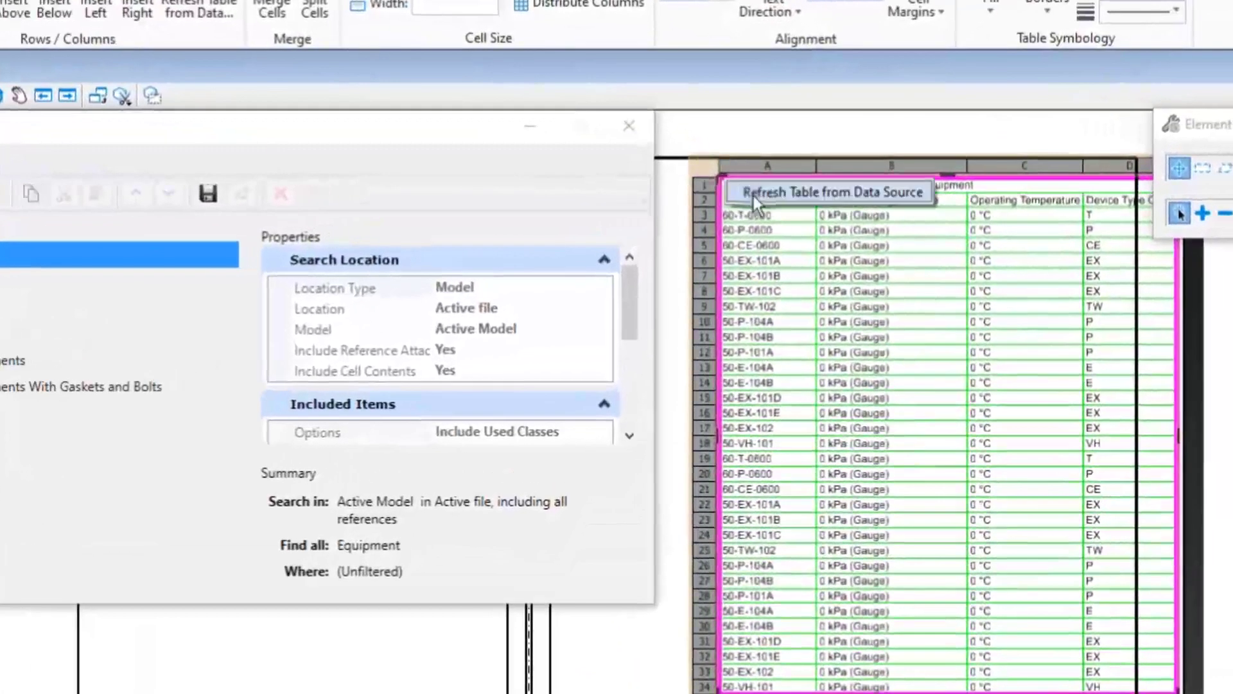
click(739, 196)
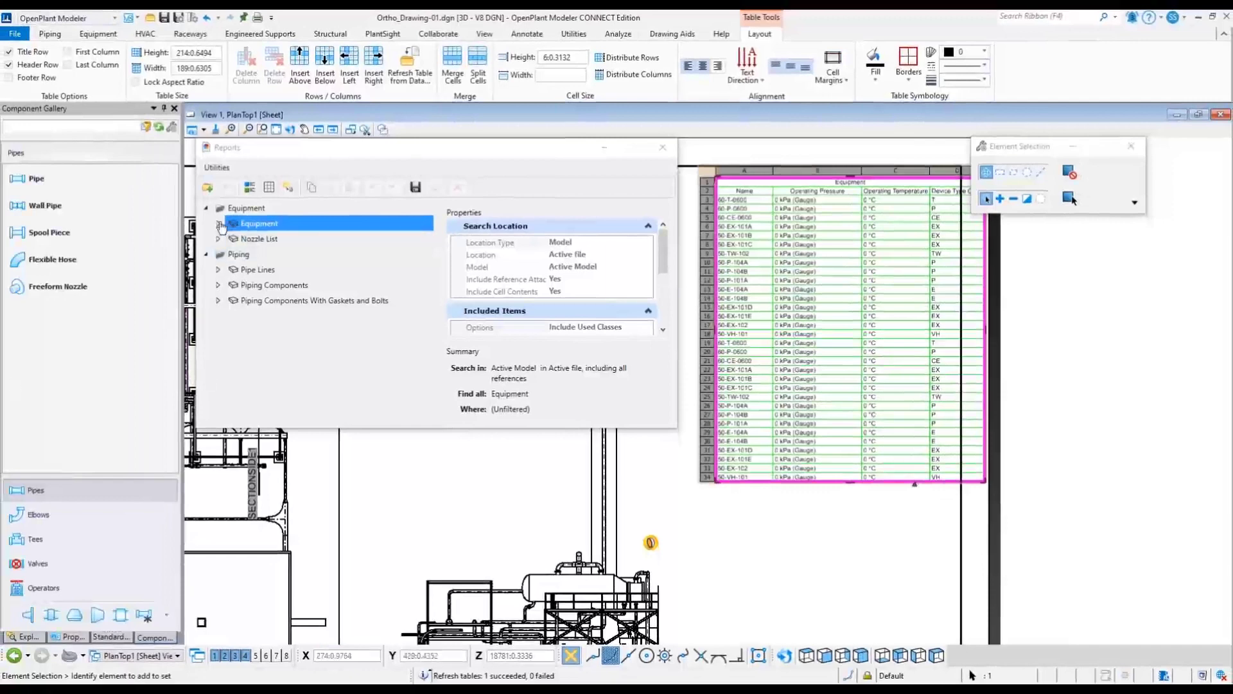
Browse the Add Columns picker for the Equipment report's four columns and close it without adding any.
click(219, 223)
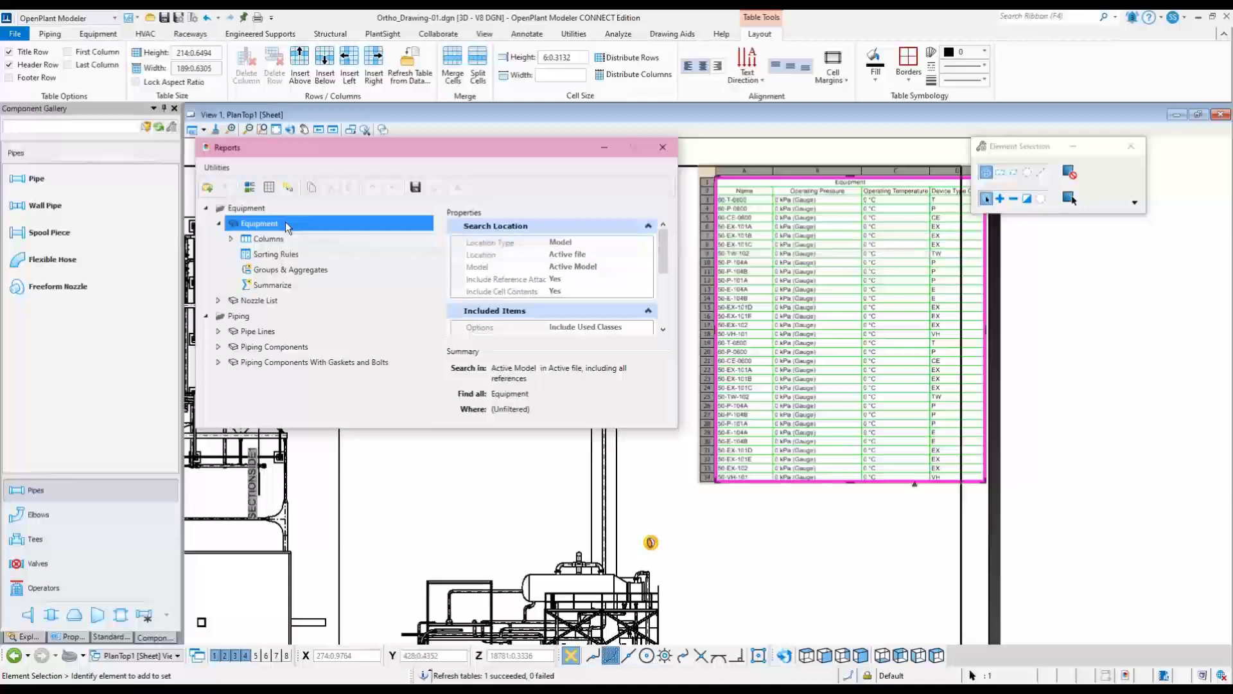
click(233, 239)
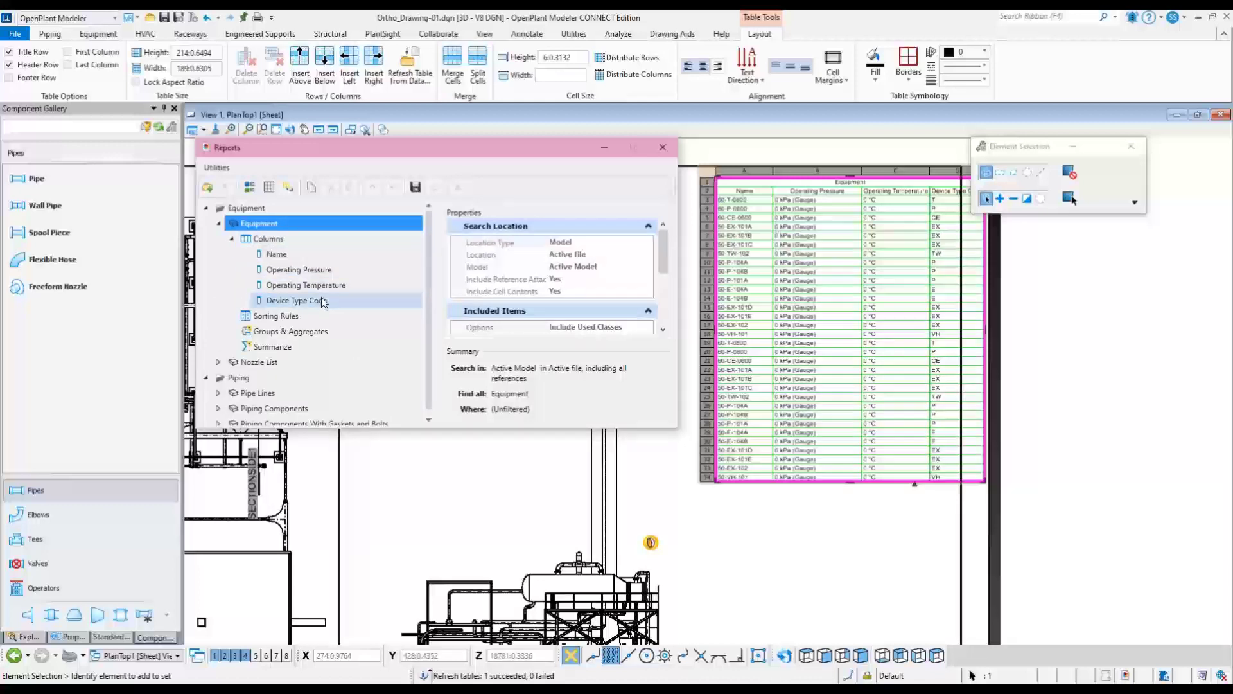
click(269, 239)
right_click(267, 239)
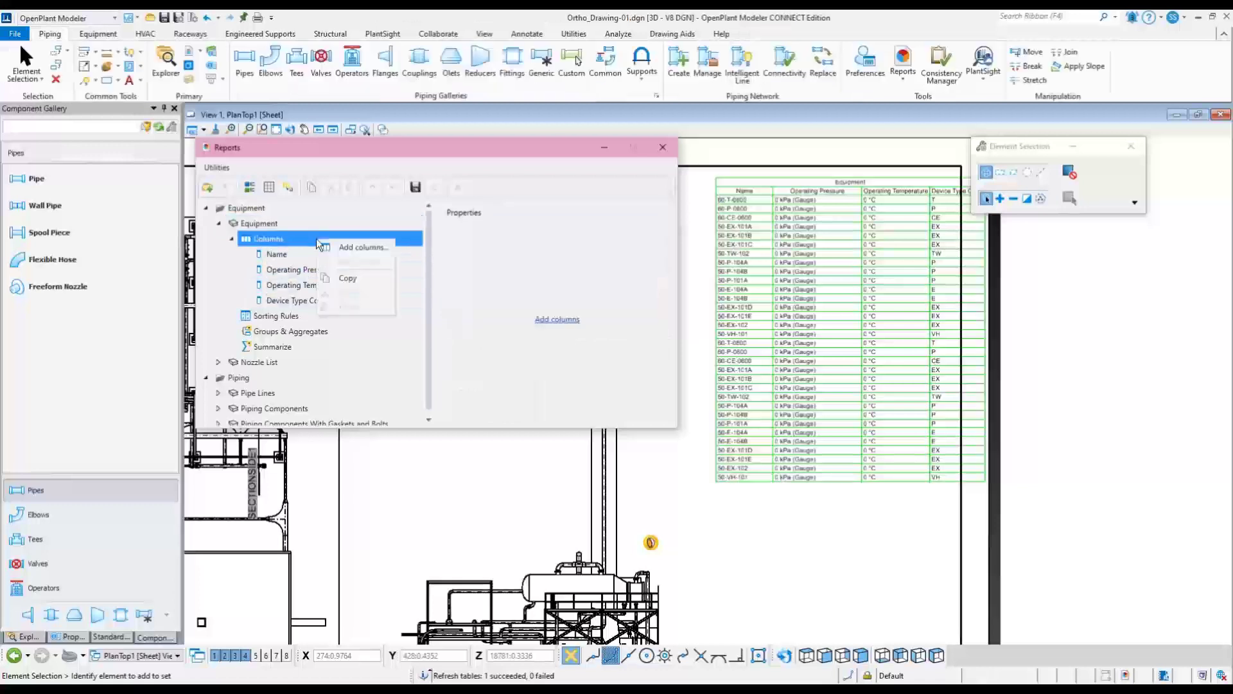
click(348, 248)
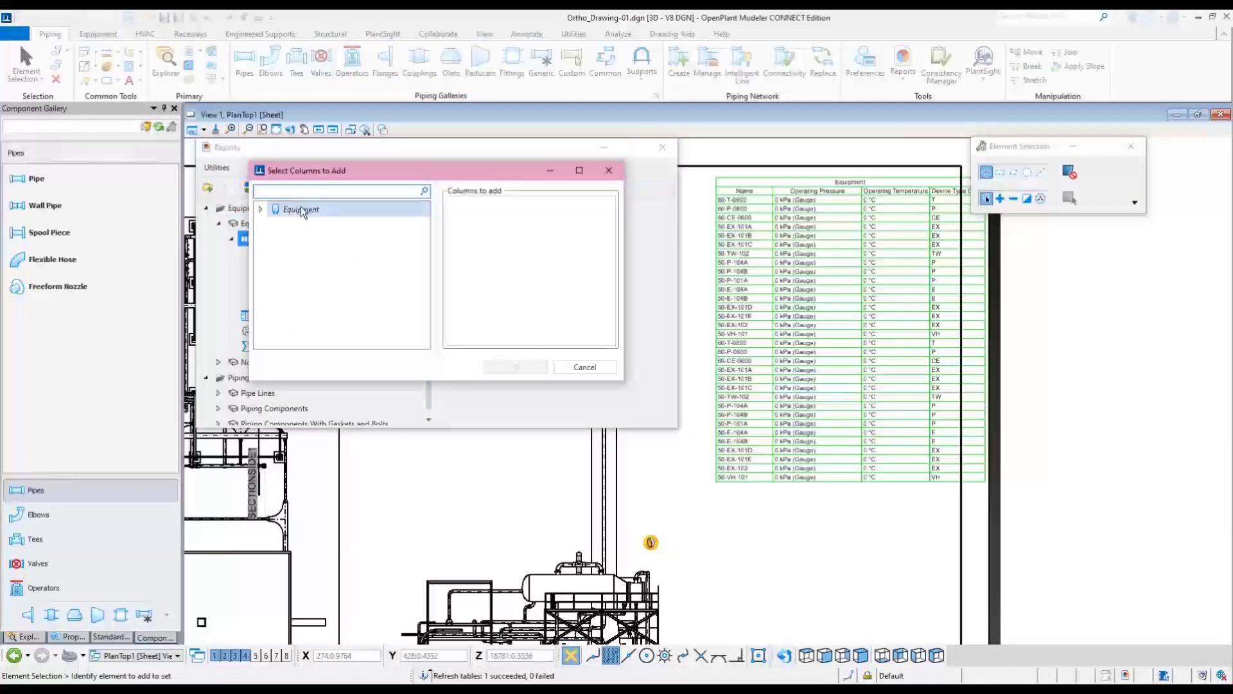
click(262, 209)
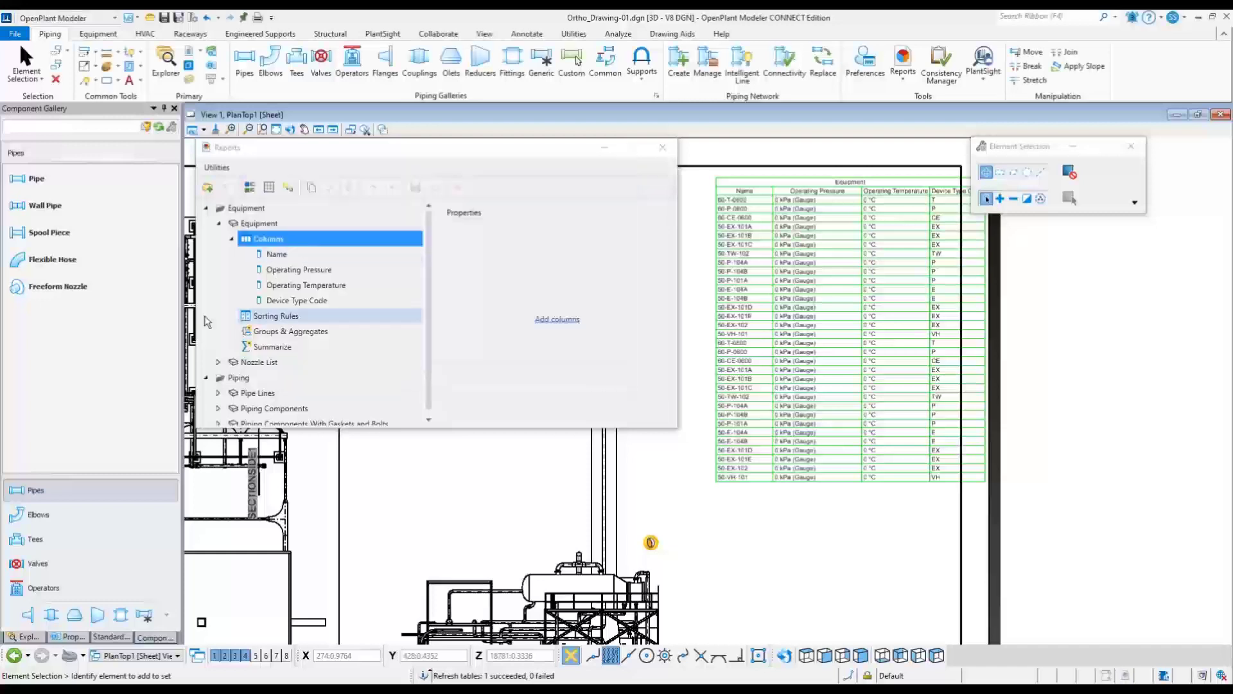
click(245, 209)
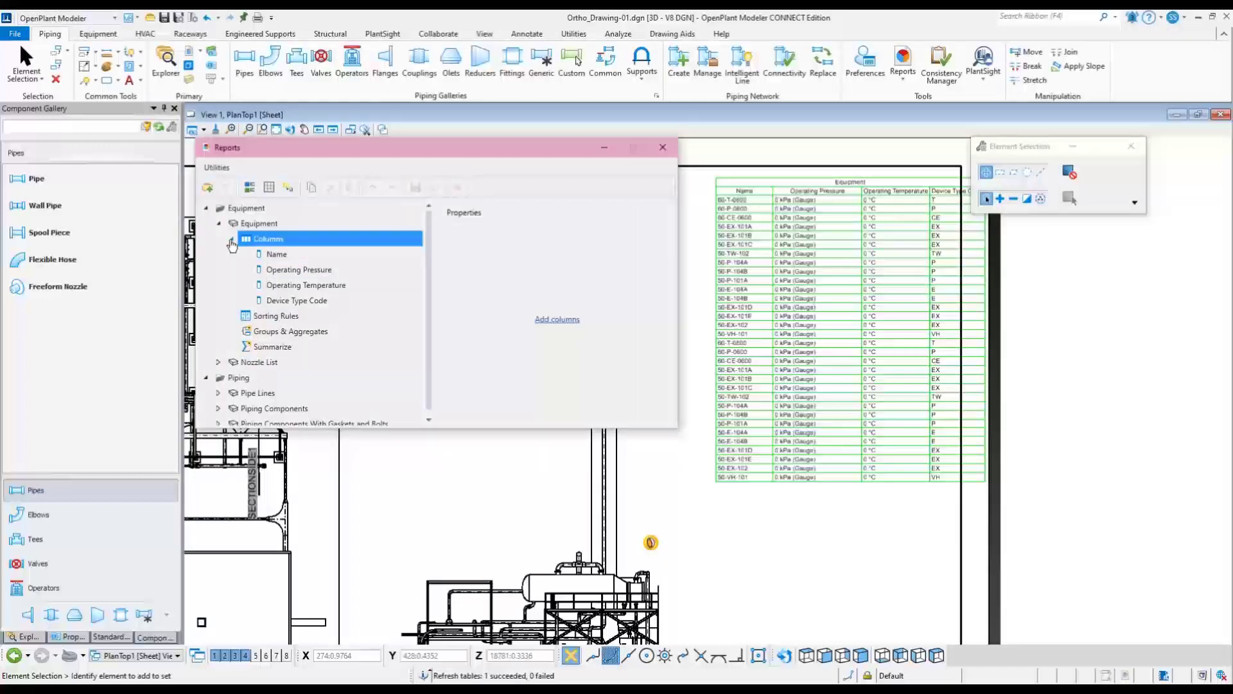
click(231, 239)
Copy the Equipment report definition from the Equipment category.
click(223, 227)
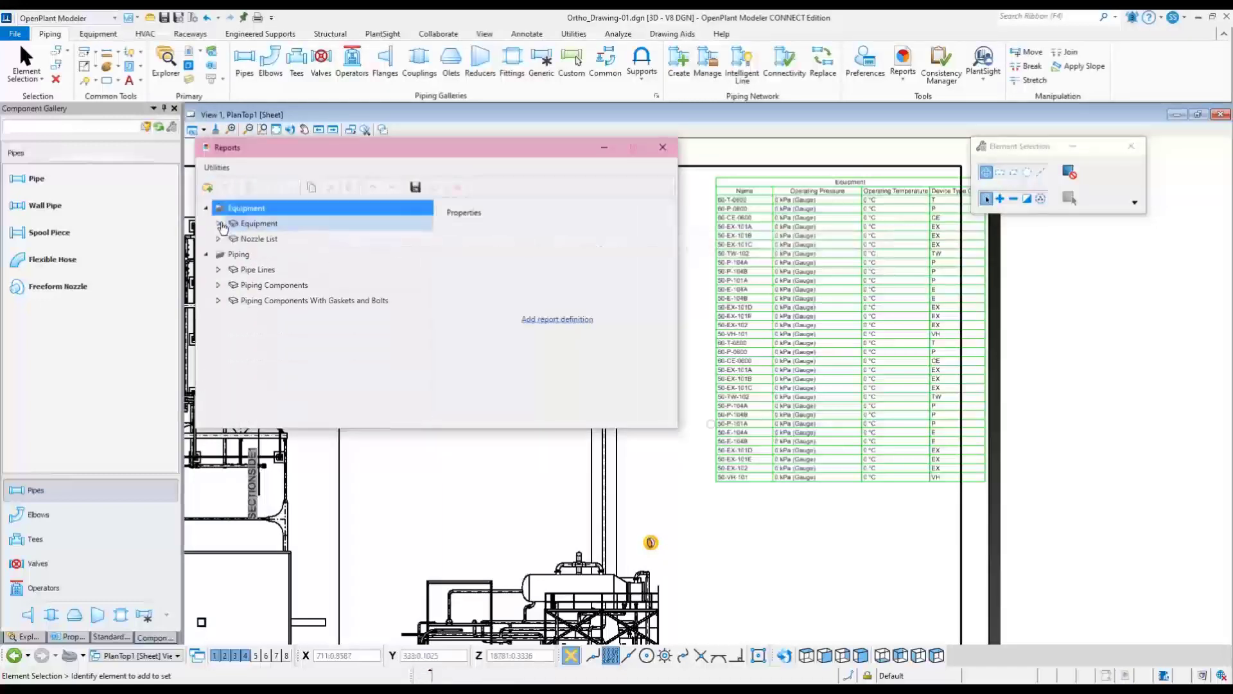
right_click(258, 228)
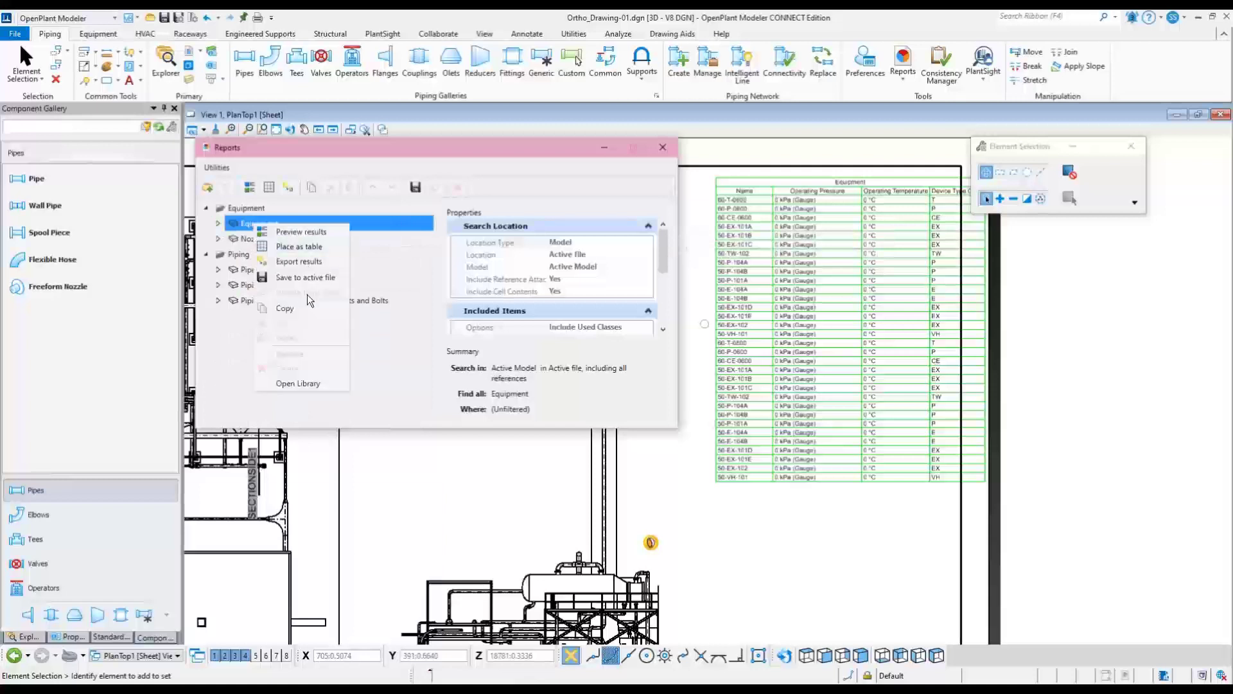
click(286, 308)
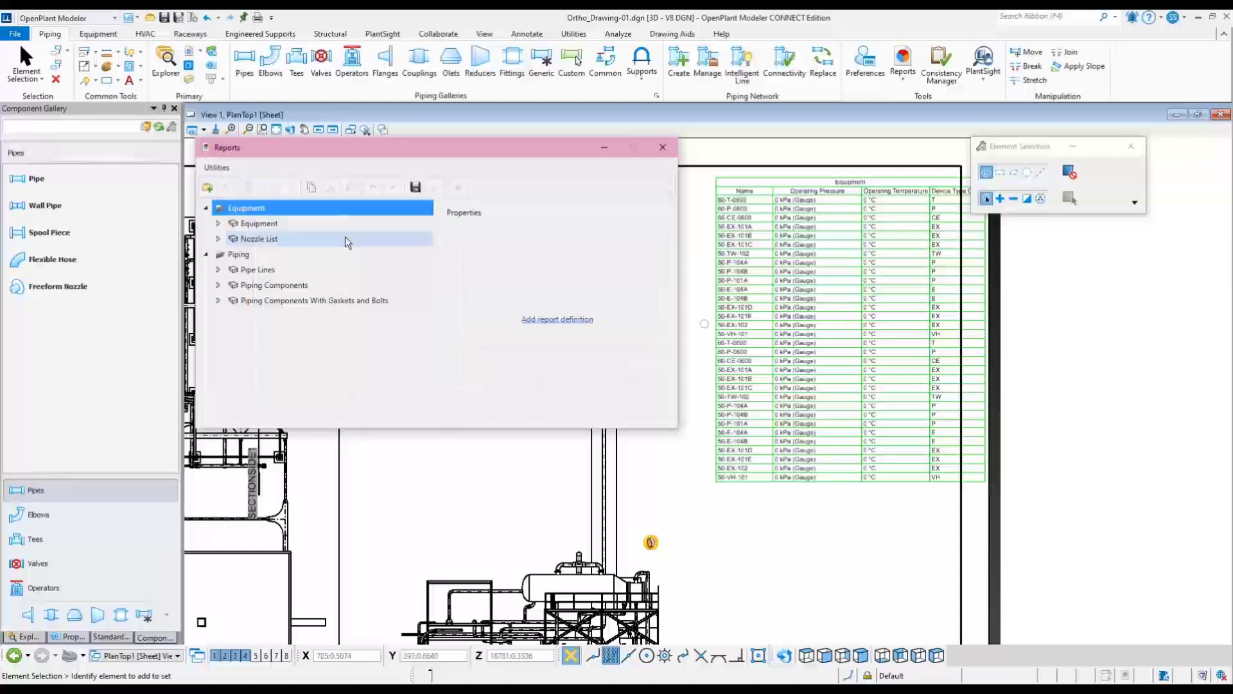
Create a new Training Session category and paste the copied Equipment report into it.
right_click(280, 210)
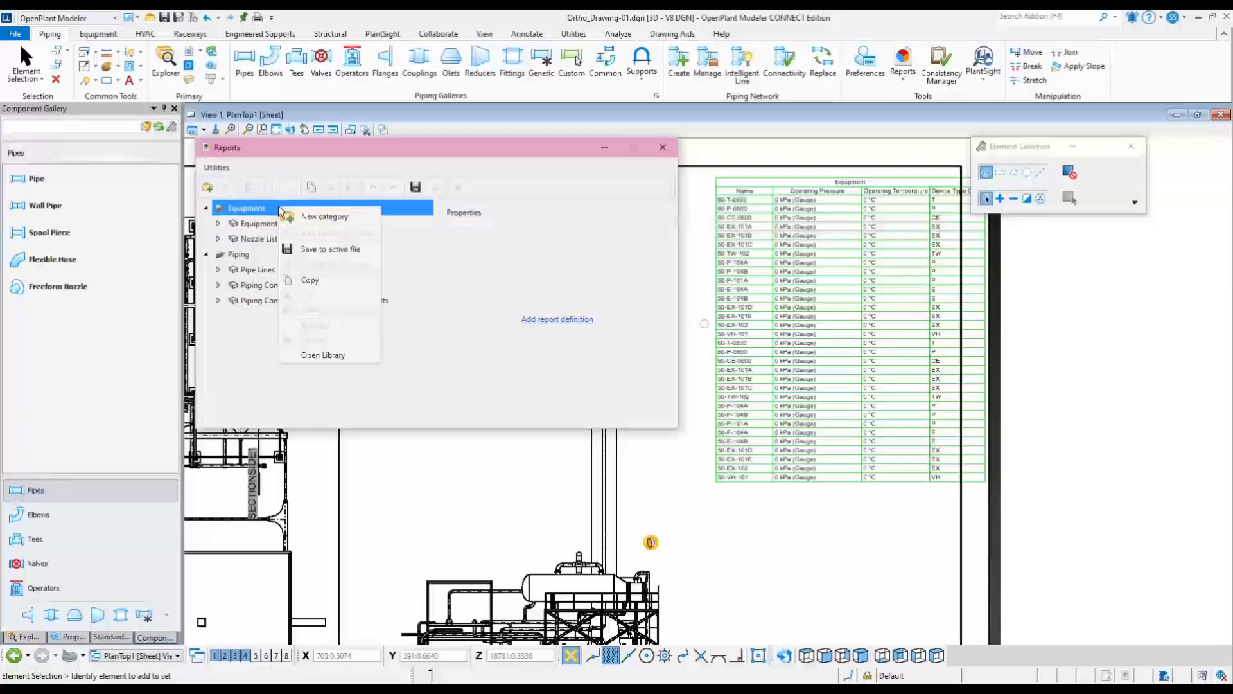
click(360, 216)
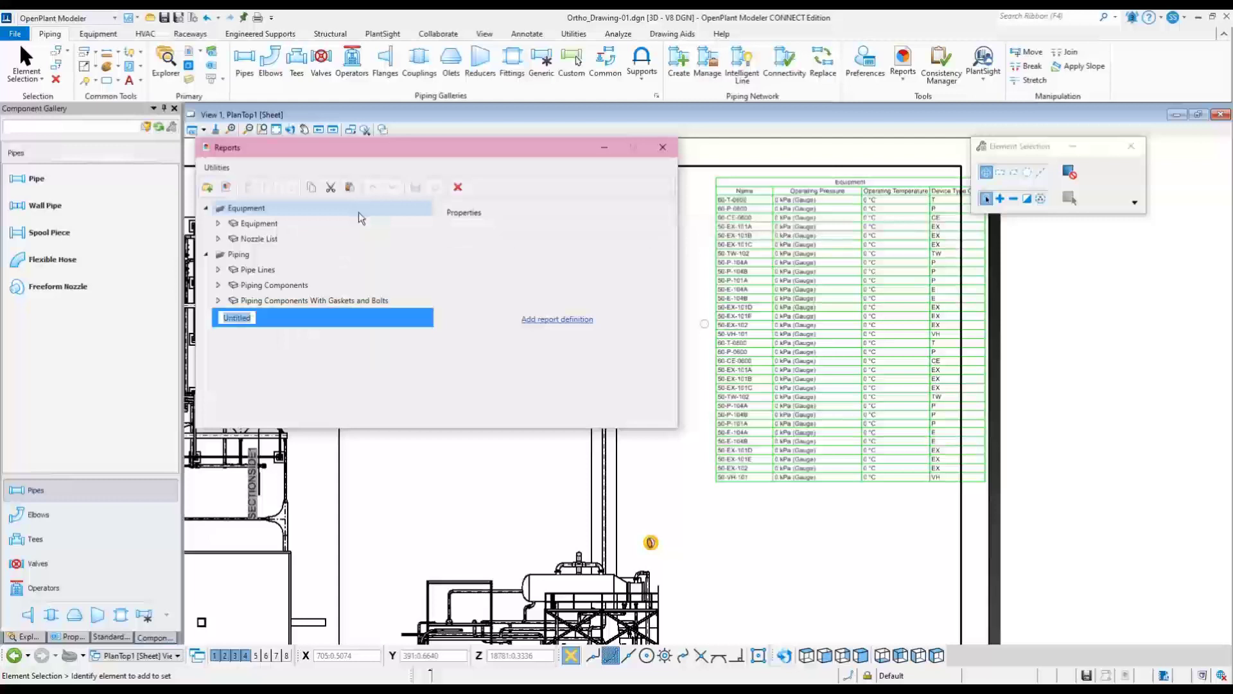
text(Training Session)
key(Return)
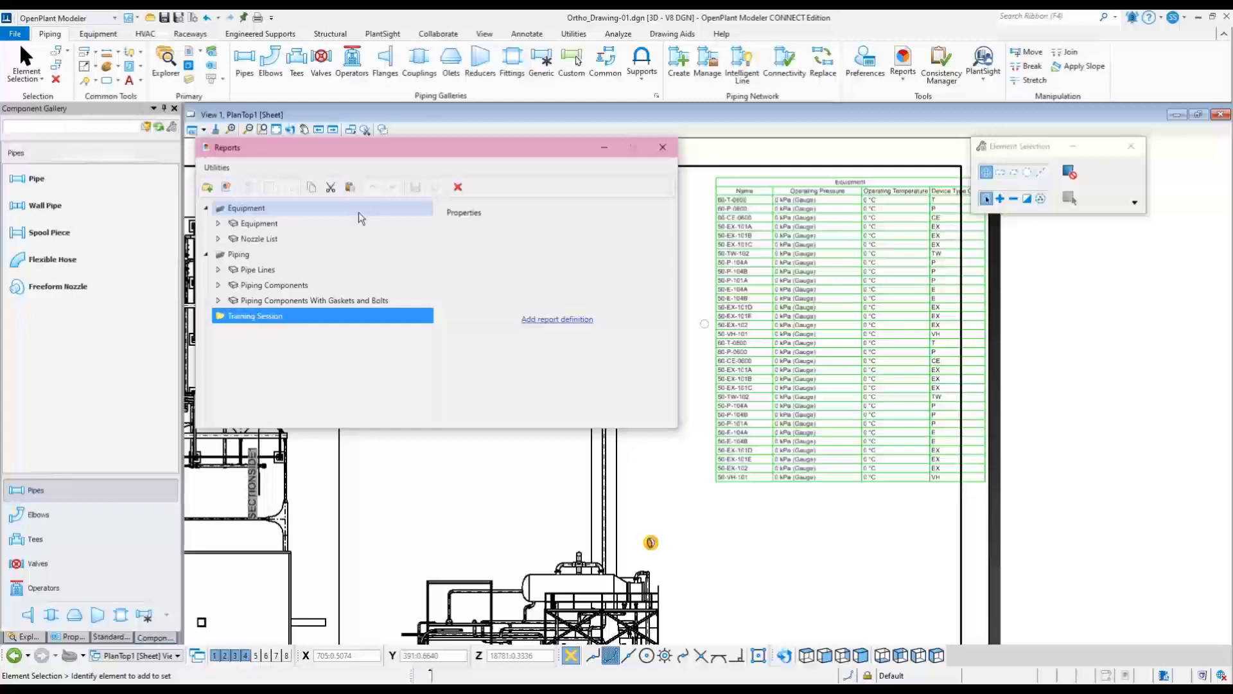
right_click(274, 318)
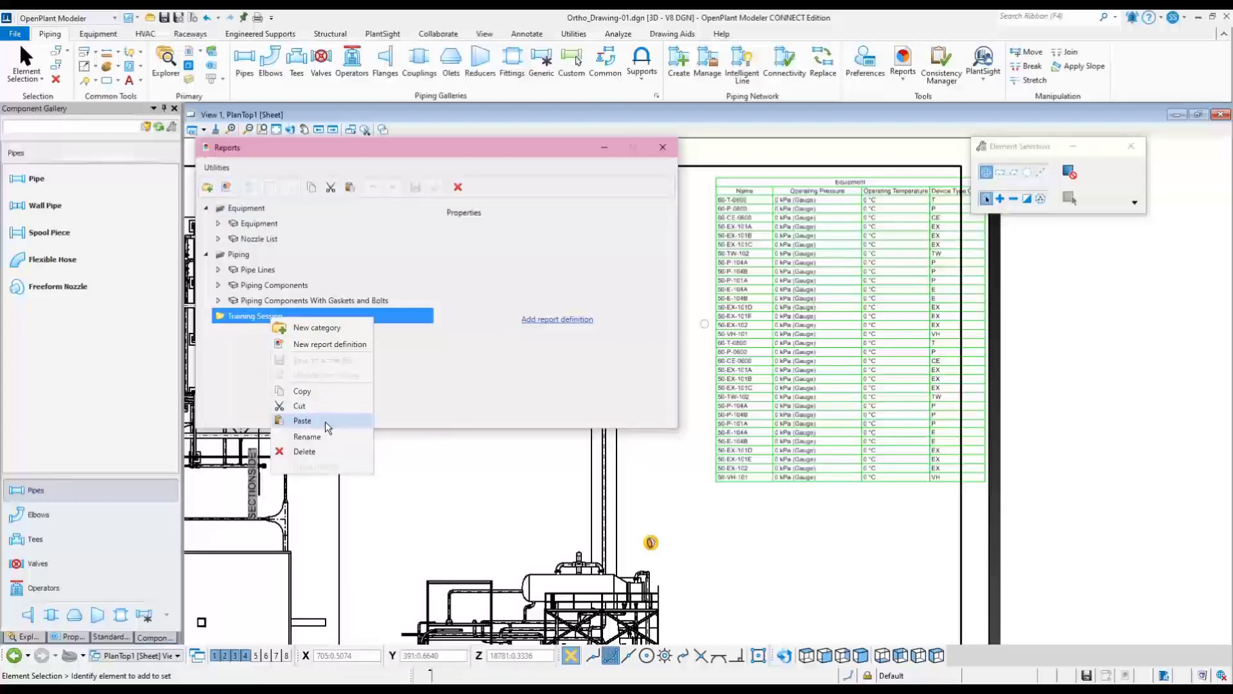
click(302, 421)
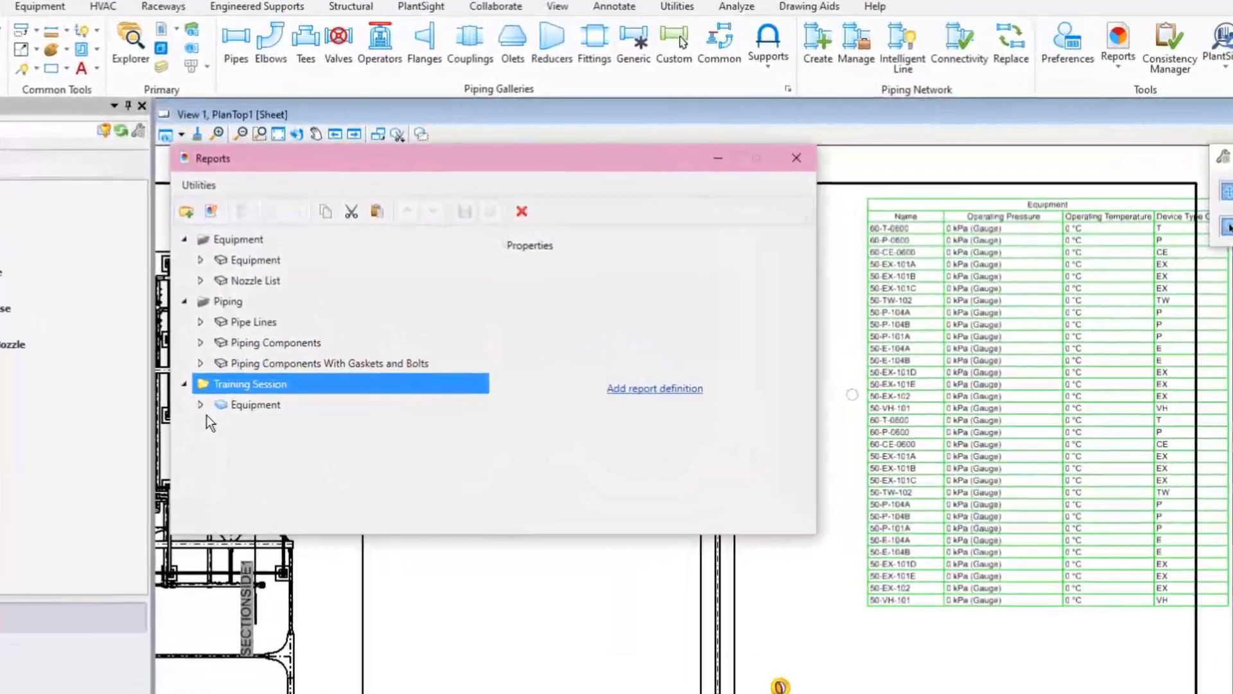
Expand the copied Equipment report's Columns node and bring up its column actions.
click(201, 404)
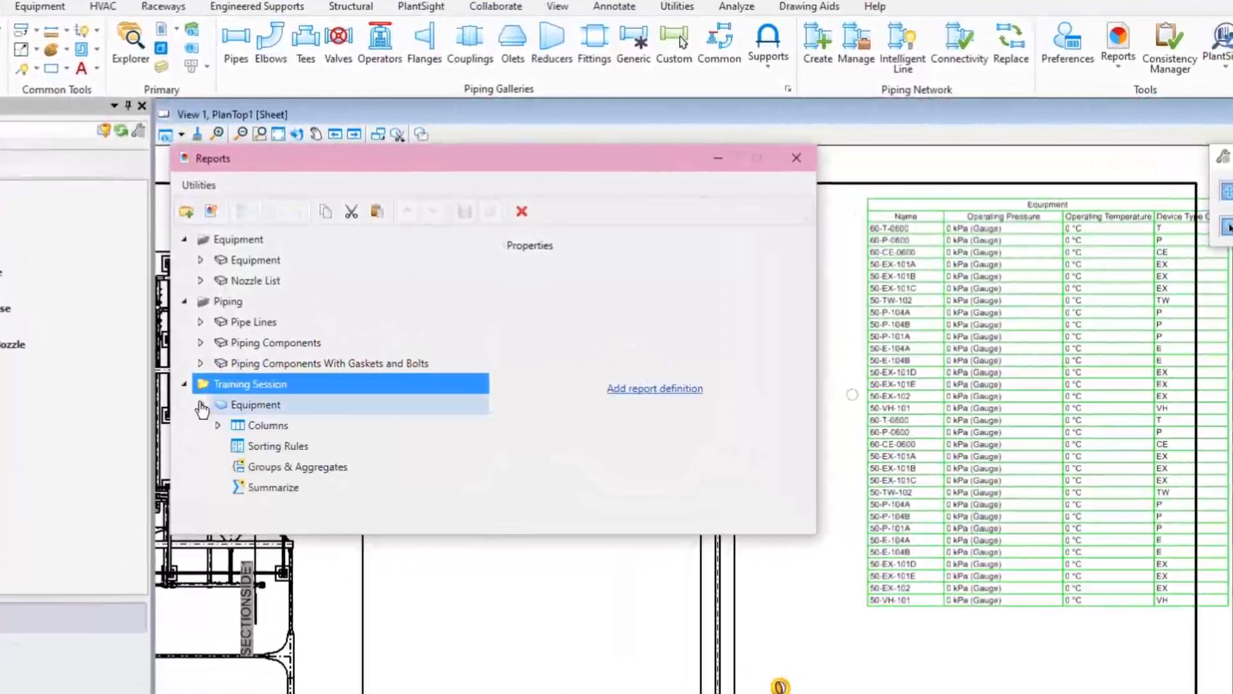
click(276, 425)
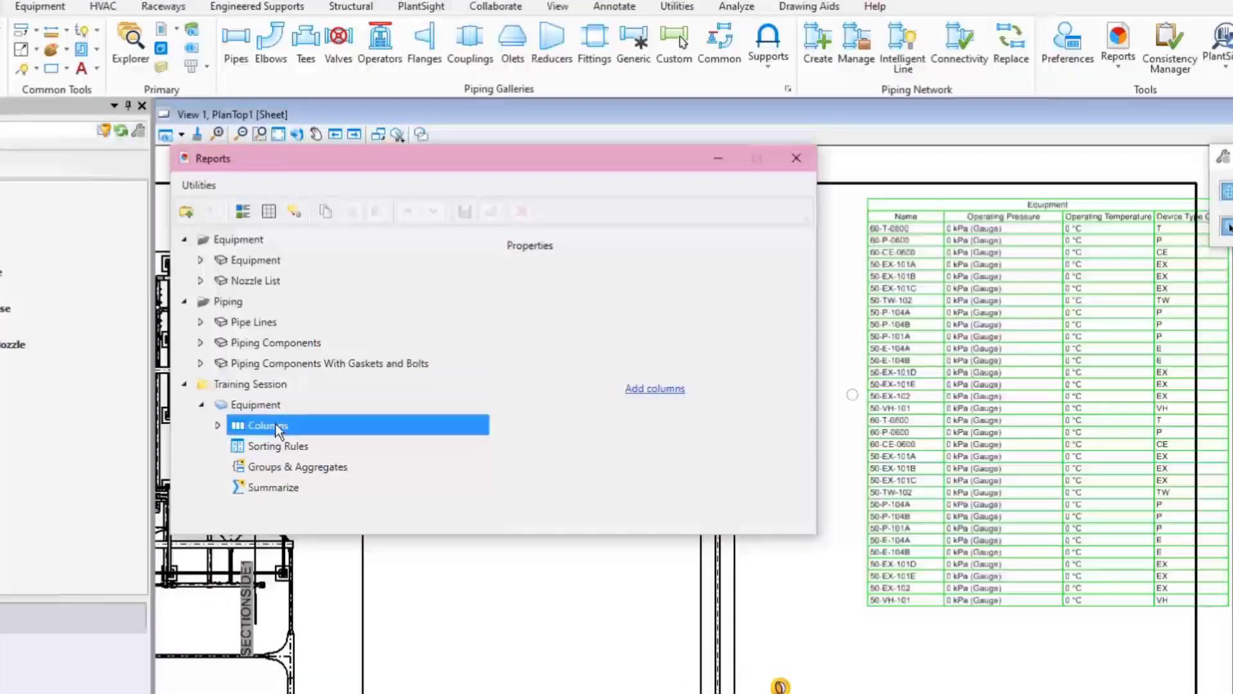
click(218, 425)
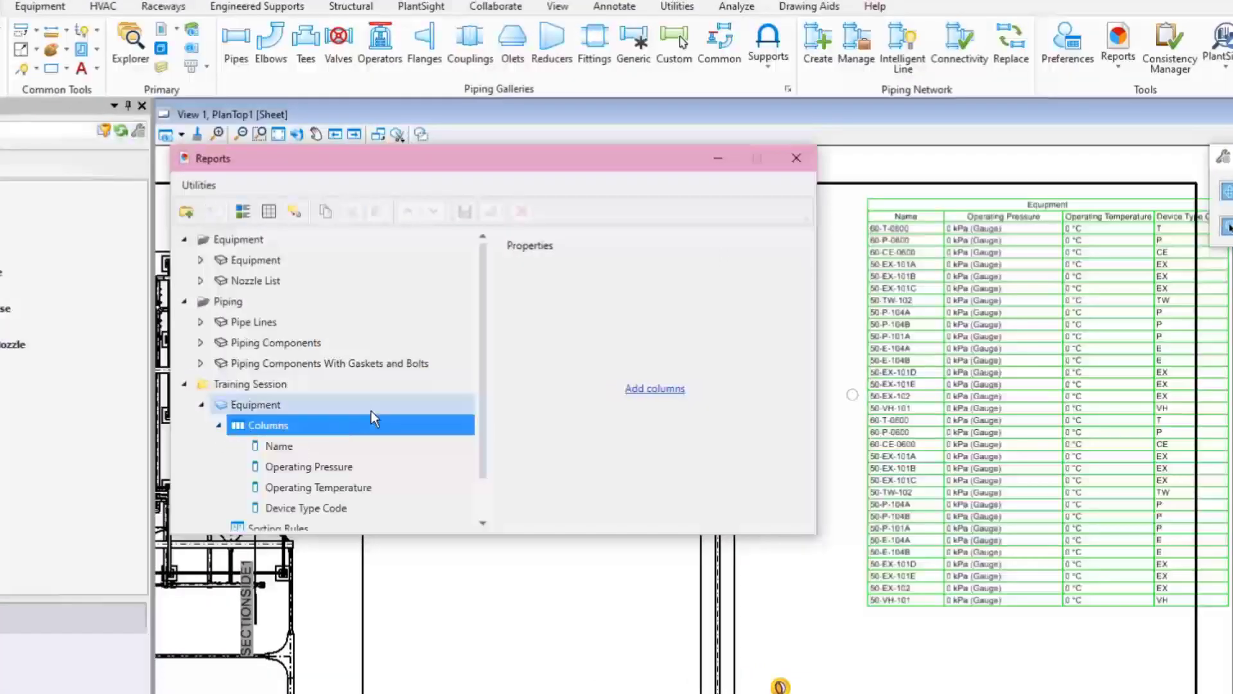
right_click(332, 373)
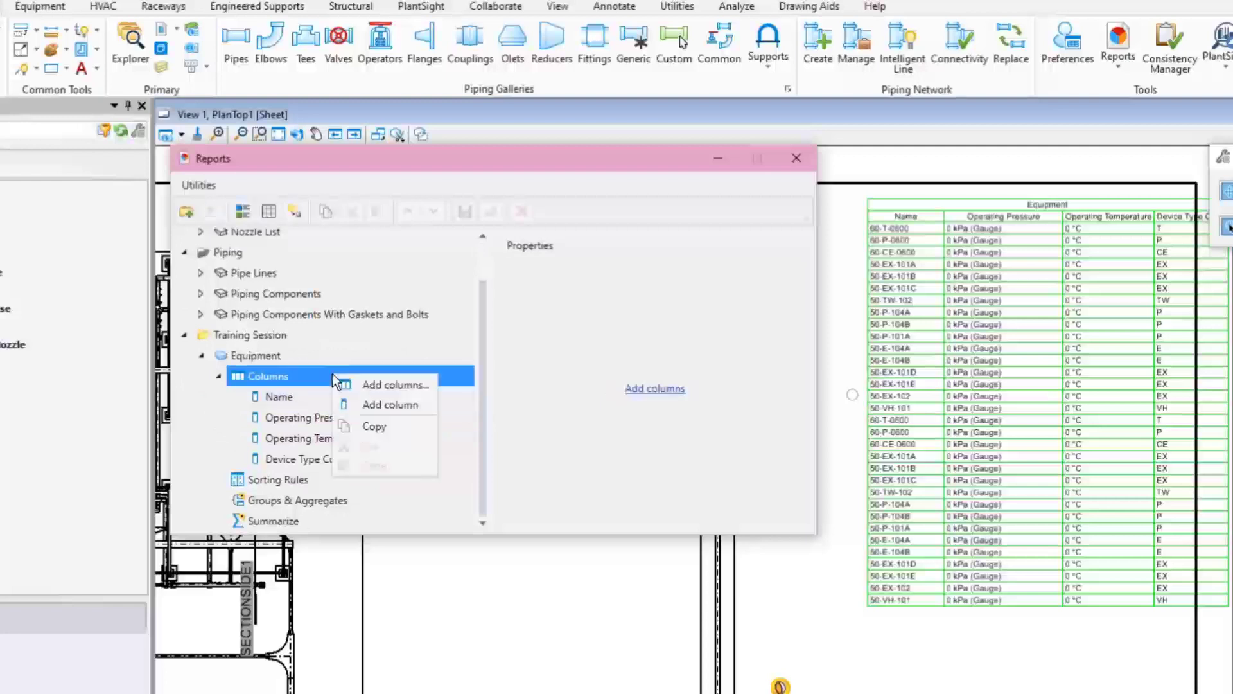
Add Manufacturer and Total Weight from Design Properties as report columns, giving six columns.
click(426, 383)
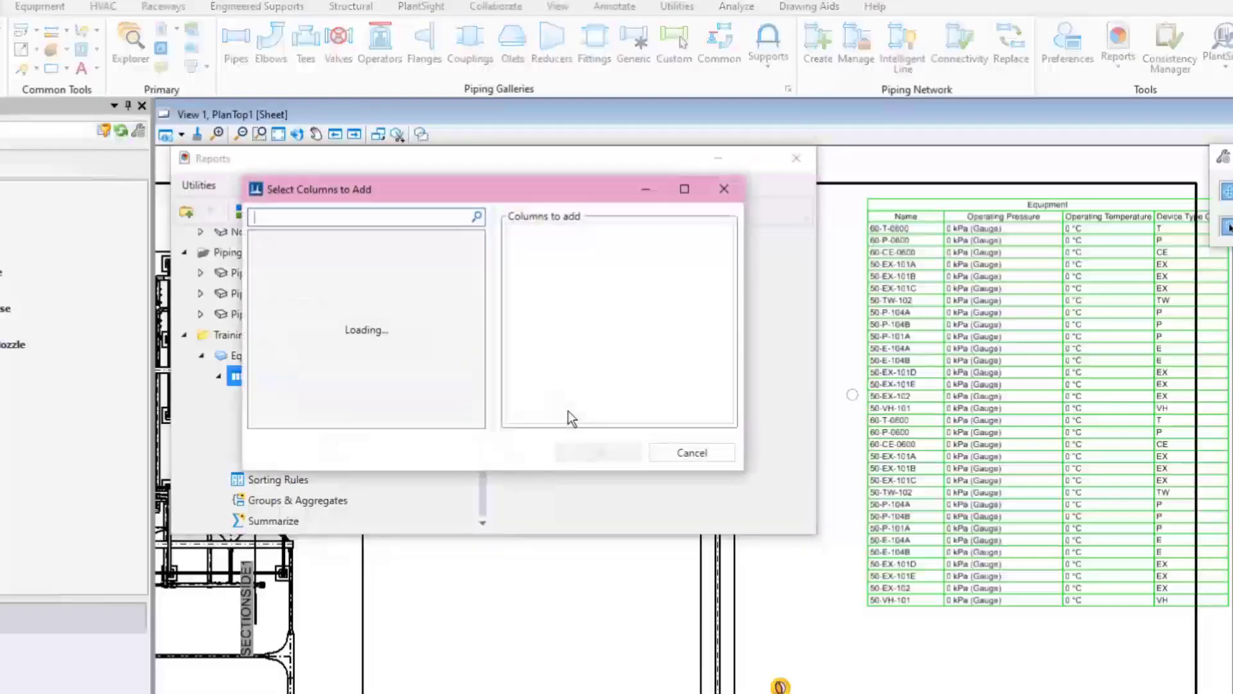
click(261, 240)
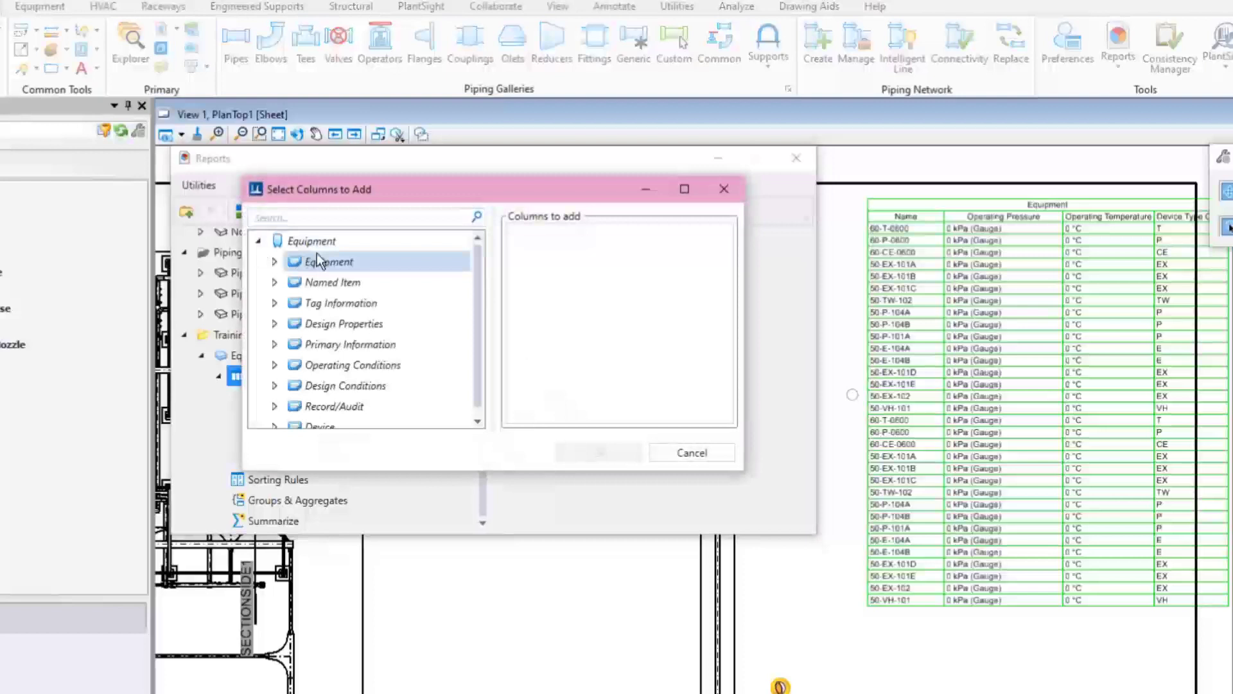
click(275, 324)
scroll(448, 330, down, 1)
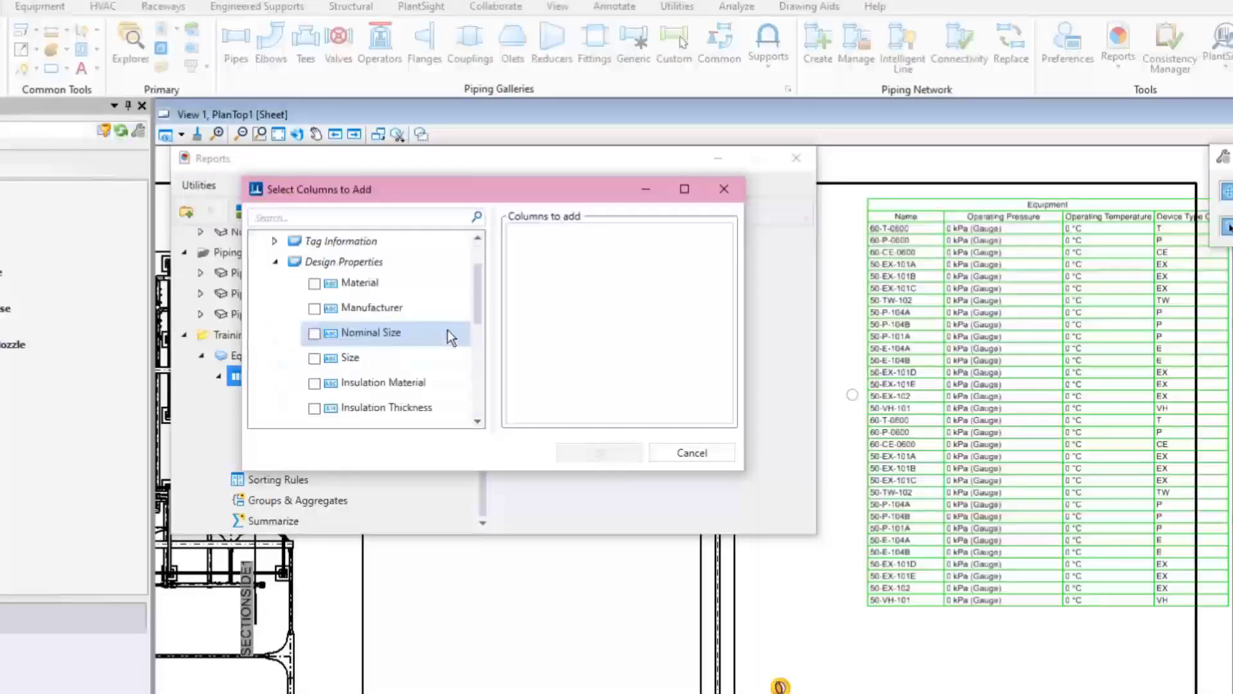
click(317, 309)
scroll(434, 310, down, 1)
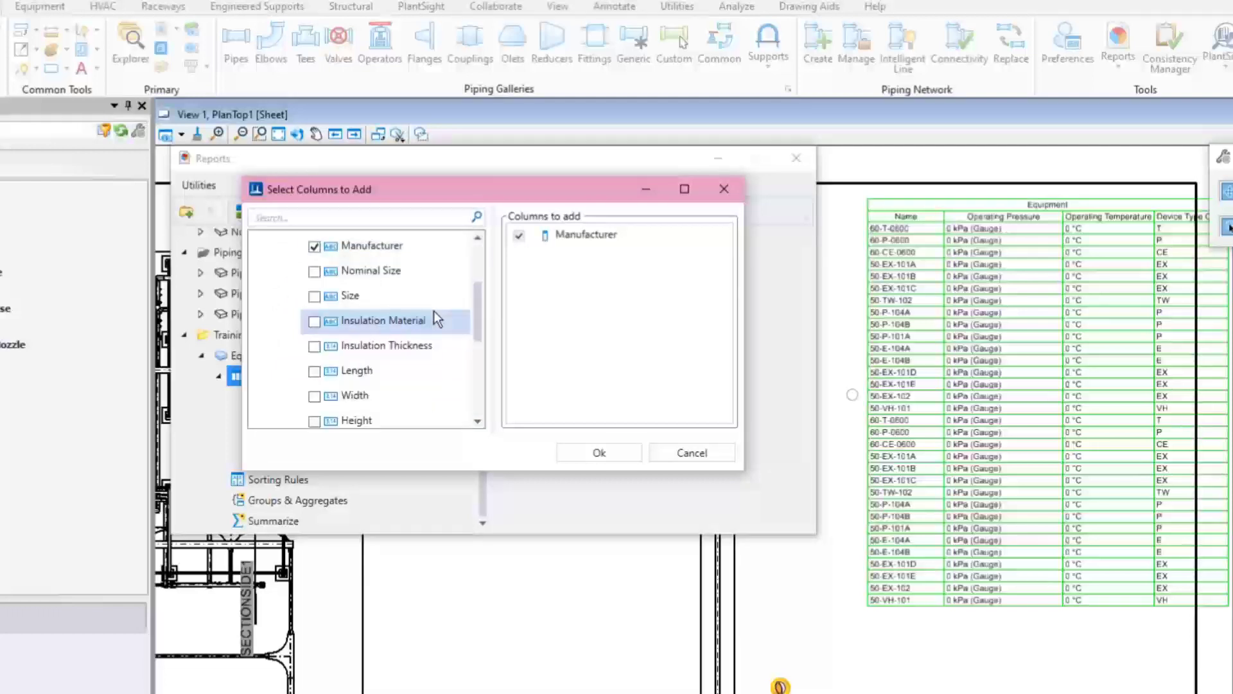
scroll(434, 310, down, 1)
scroll(434, 310, down, 1)
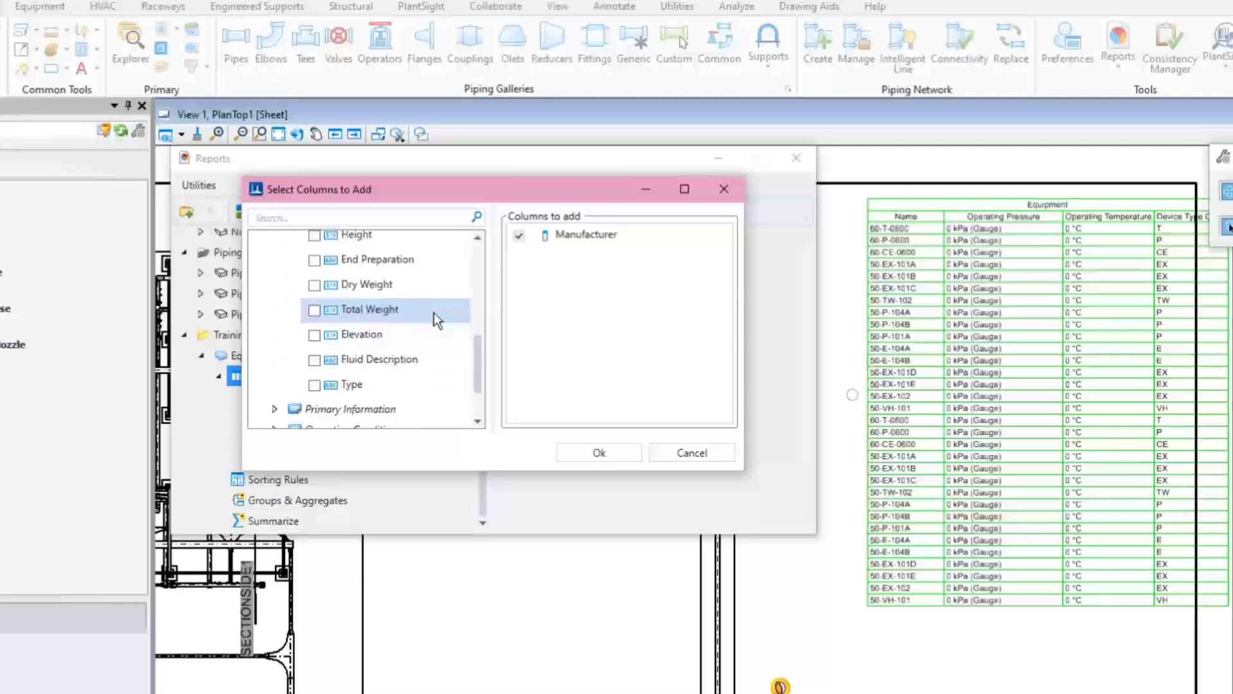
click(314, 309)
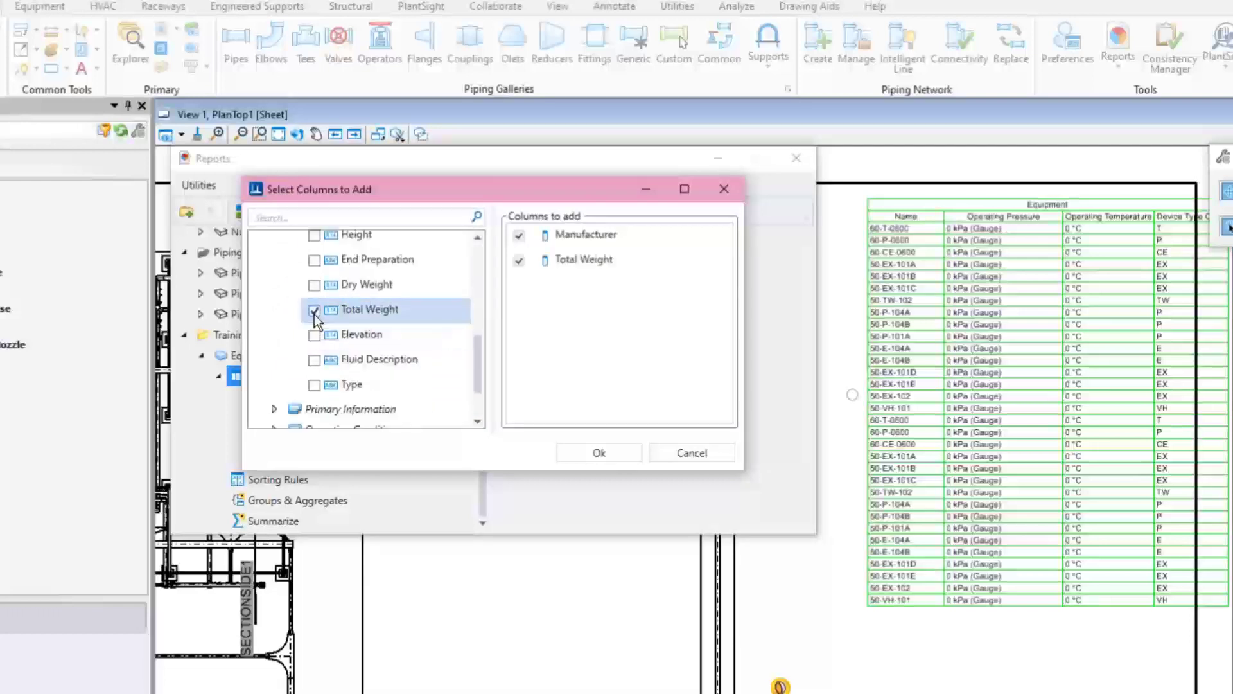
click(598, 452)
click(289, 378)
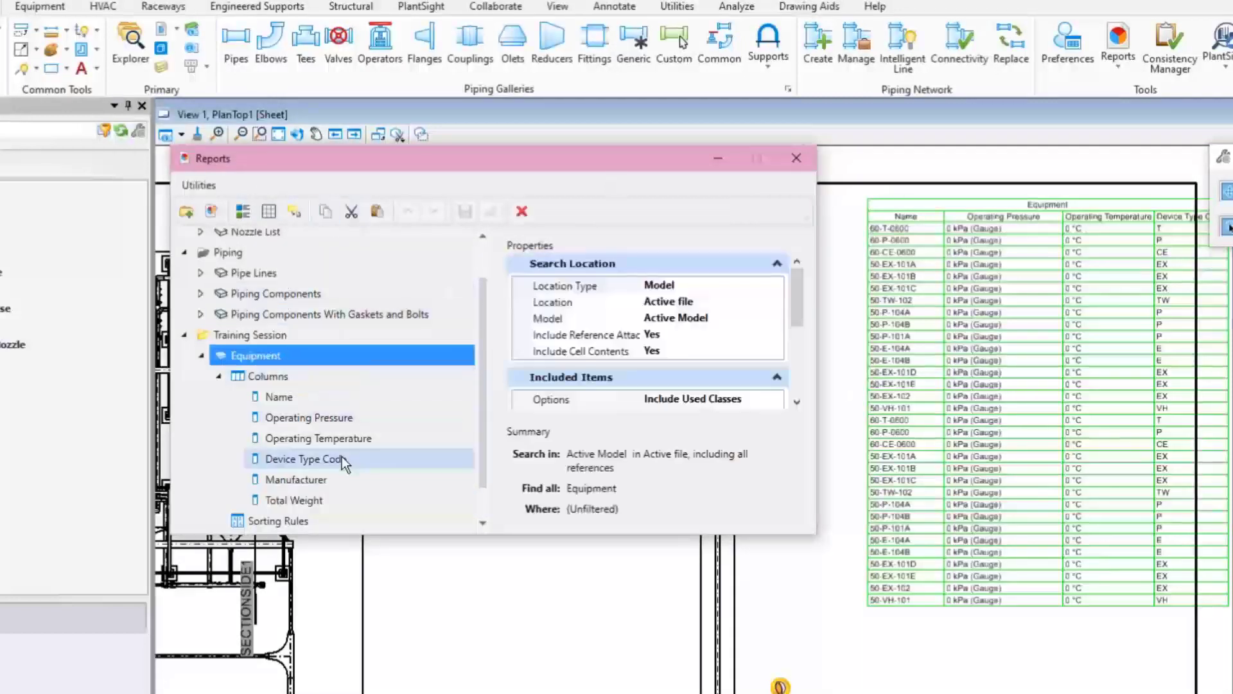
Delete the Operating Temperature, Operating Pressure and Device Type Code columns, leaving Name, Manufacturer and Total Weight.
click(353, 441)
right_click(357, 440)
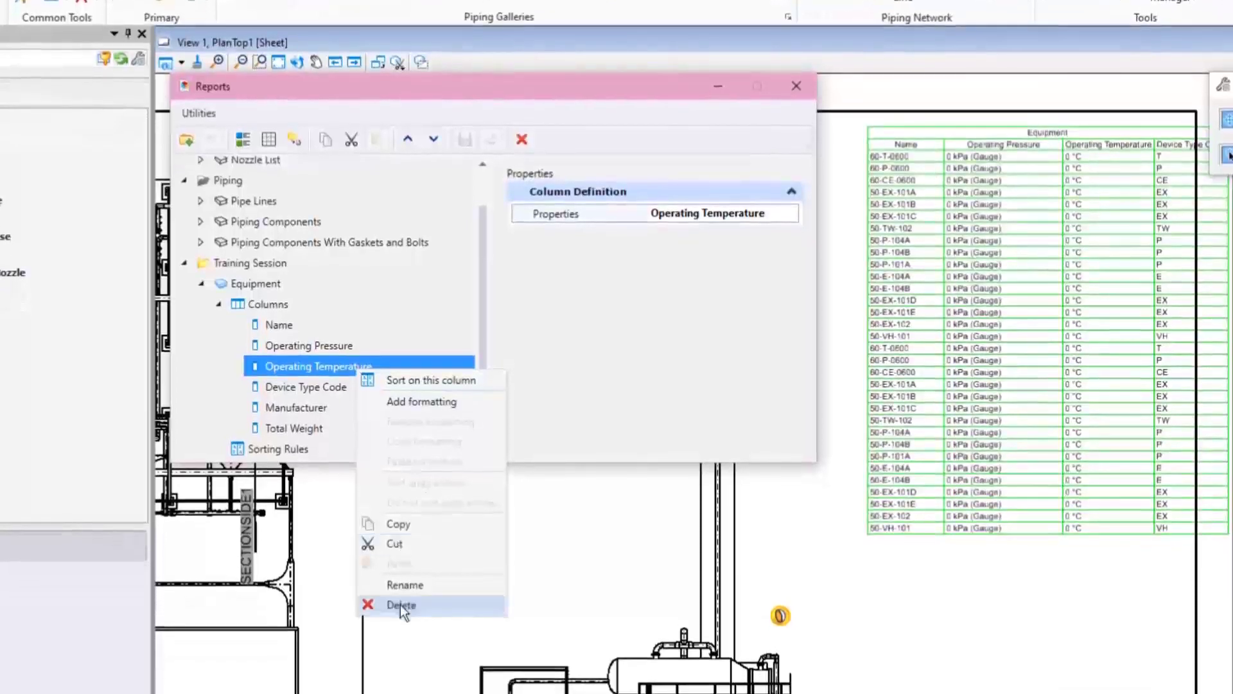
click(400, 604)
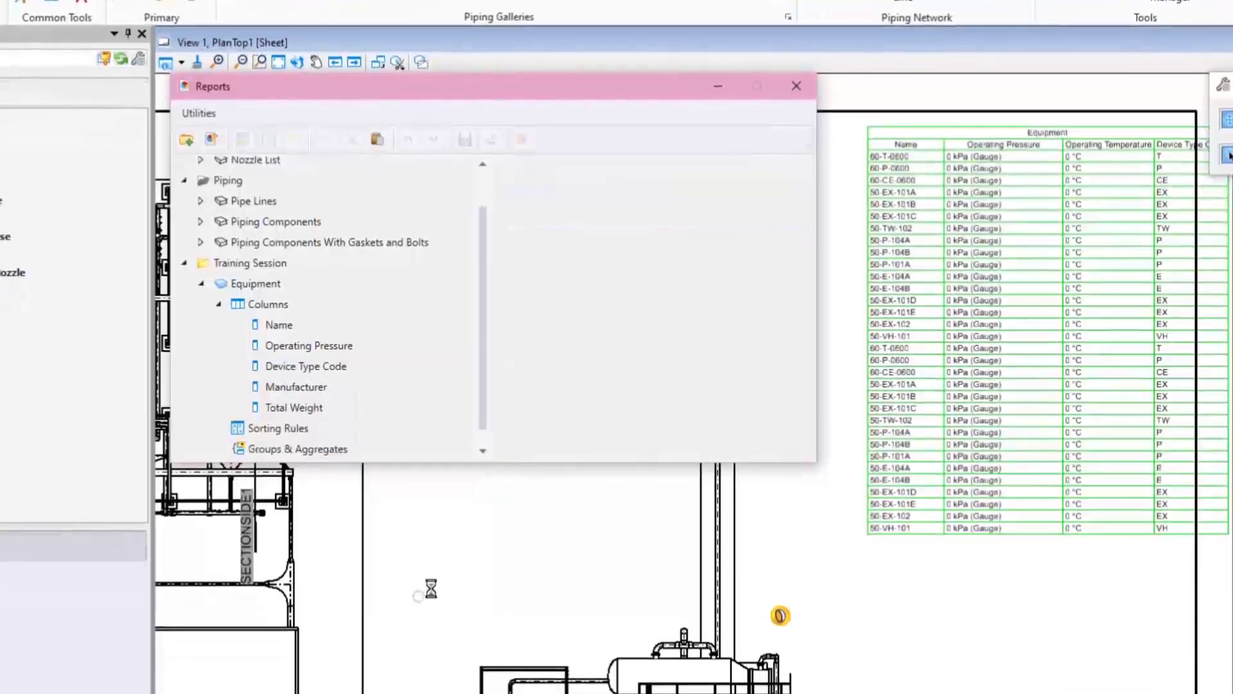
right_click(330, 345)
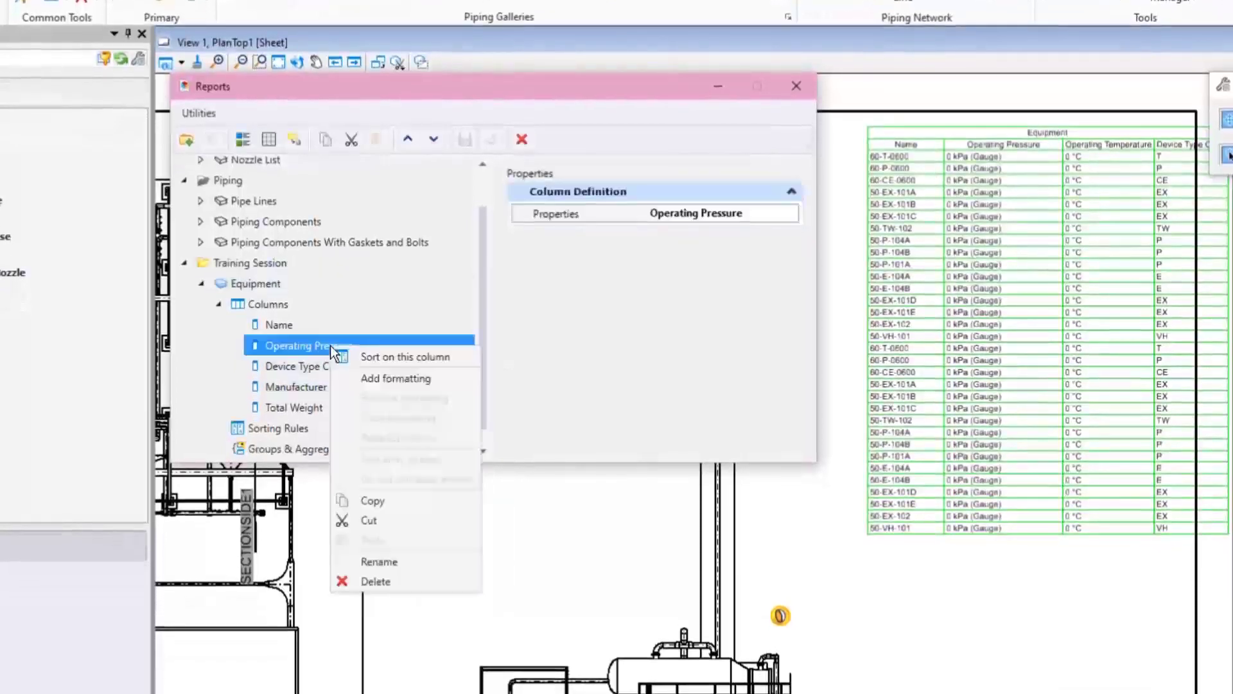
click(401, 583)
click(299, 306)
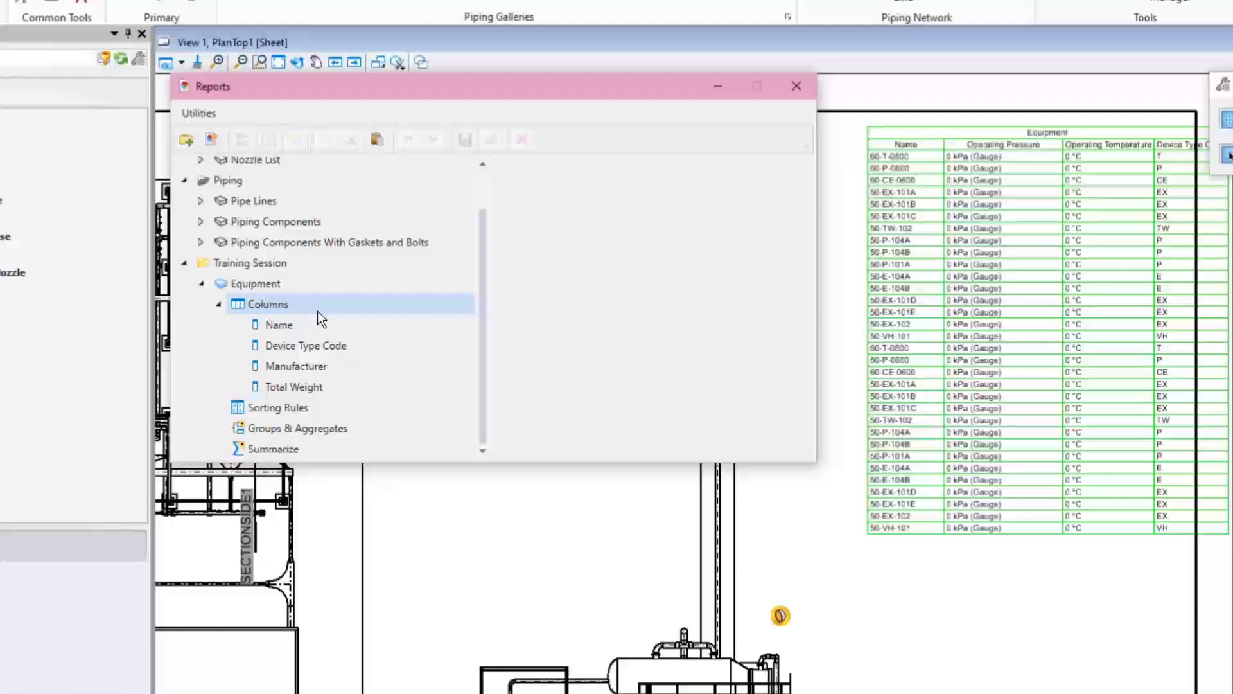
click(335, 348)
right_click(334, 348)
click(397, 586)
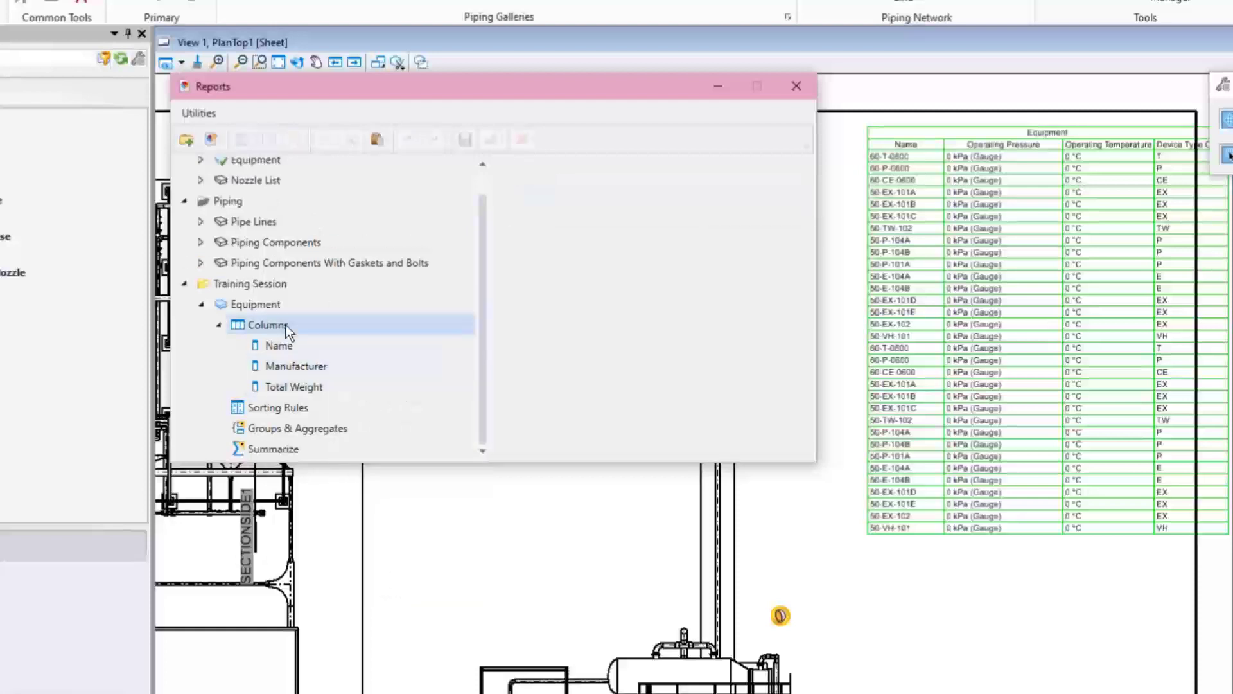
click(268, 325)
Place the Training Session Equipment report as a table on the sheet below the existing table.
click(256, 305)
right_click(310, 304)
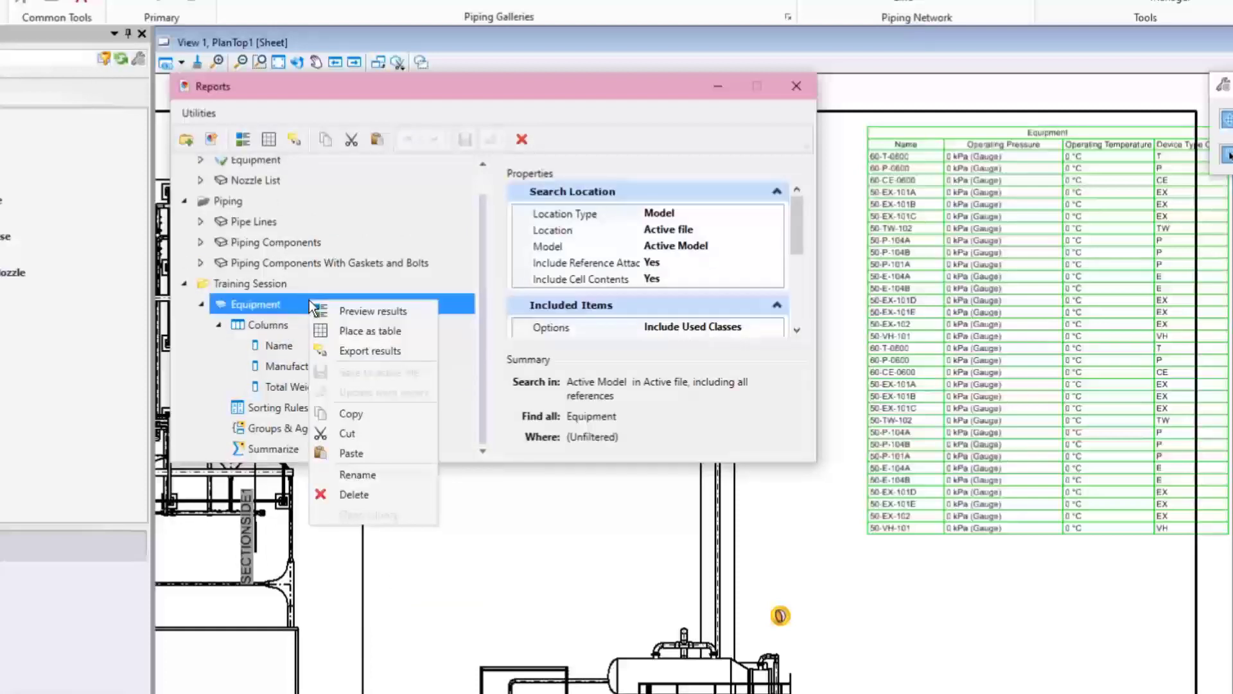
click(400, 335)
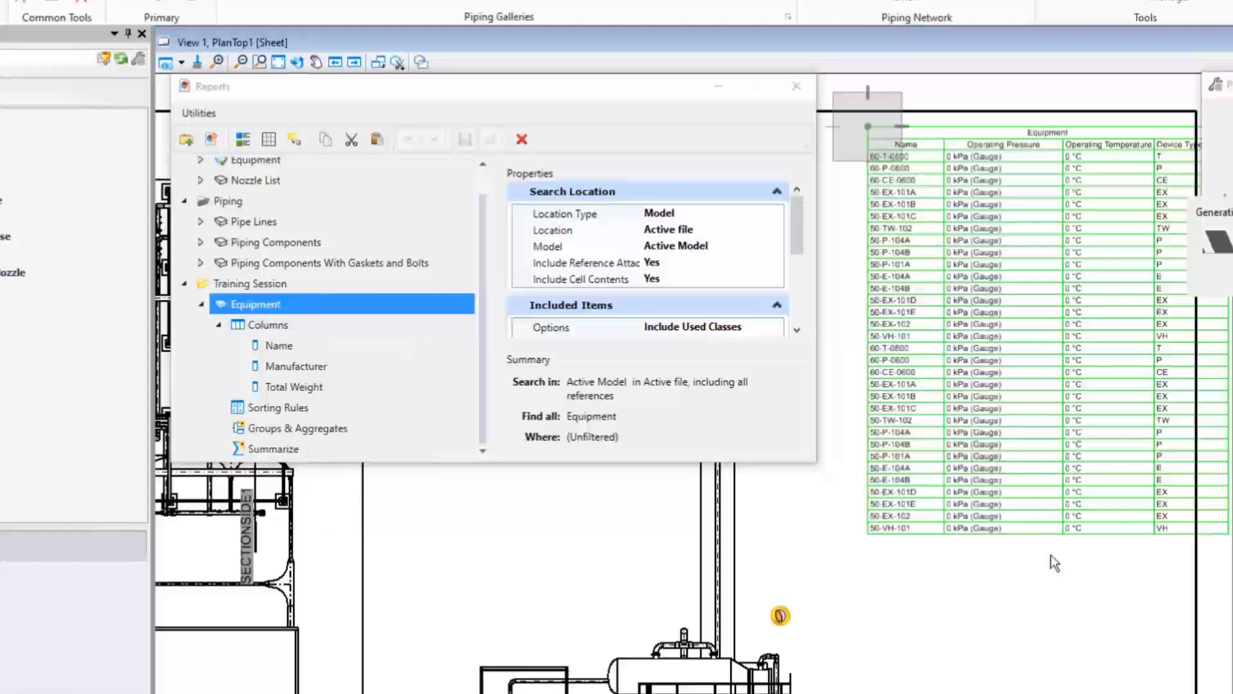
mouse_move(971, 545)
middle_down()
mouse_move(945, 374)
mouse_move(1013, 270)
middle_up()
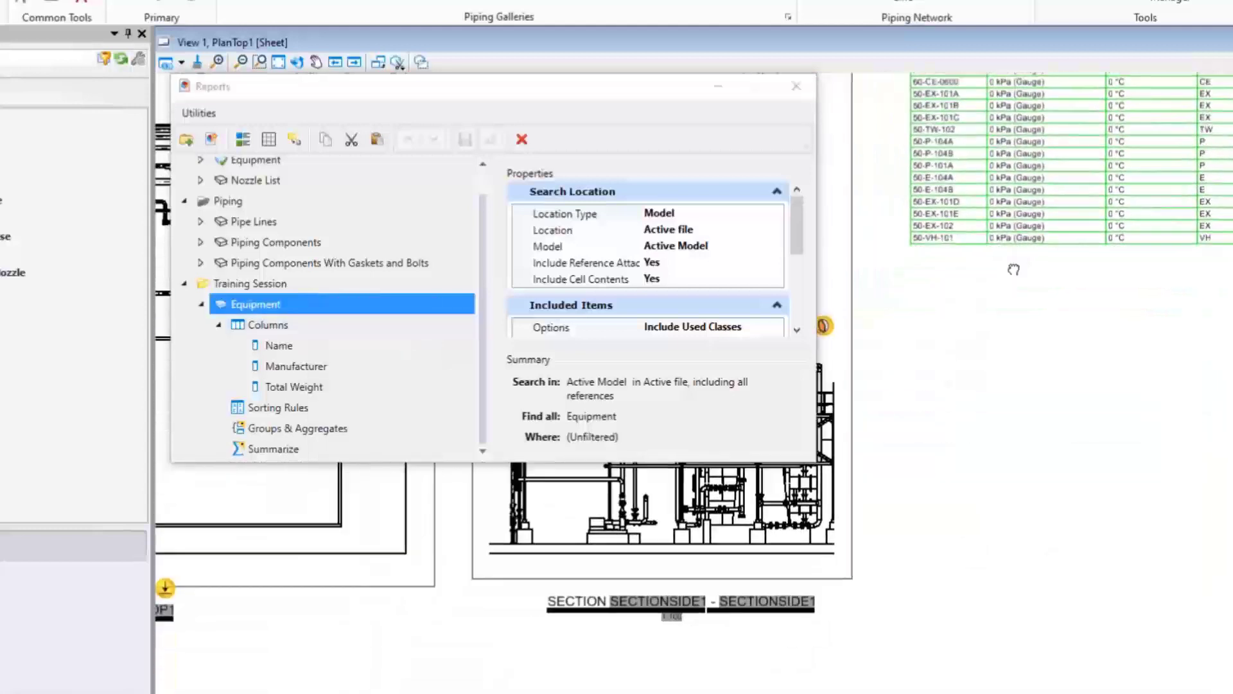
middle_drag(973, 320, 993, 299)
click(1099, 262)
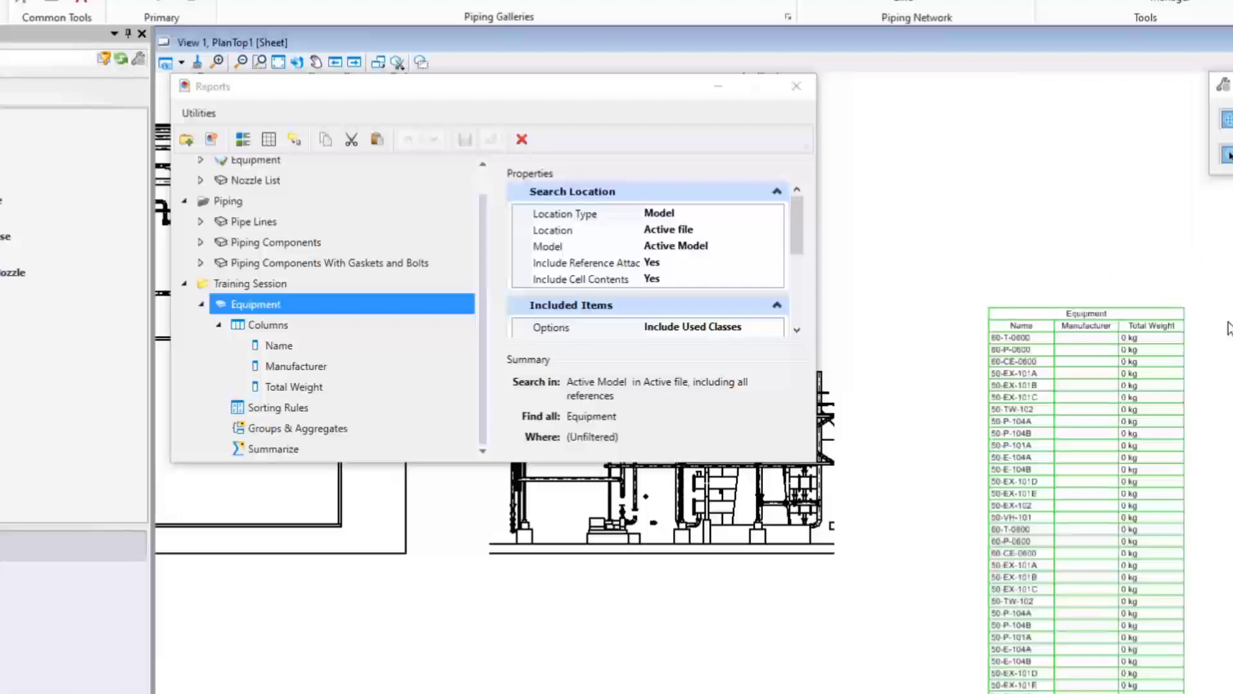